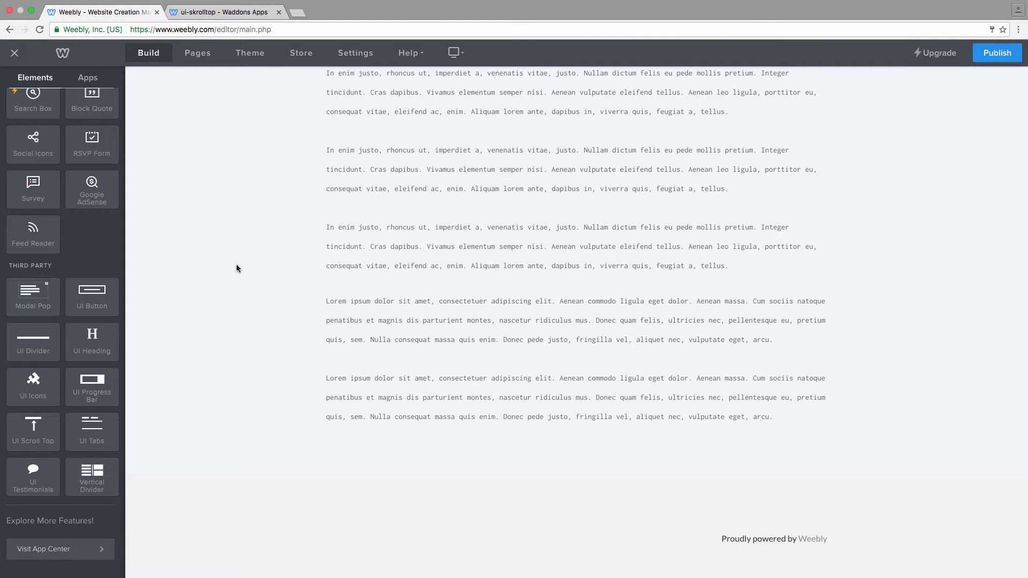
Add a UI Scroll Top element below the last text paragraph and open its arrow selection
left_click_drag(33, 427, 480, 427)
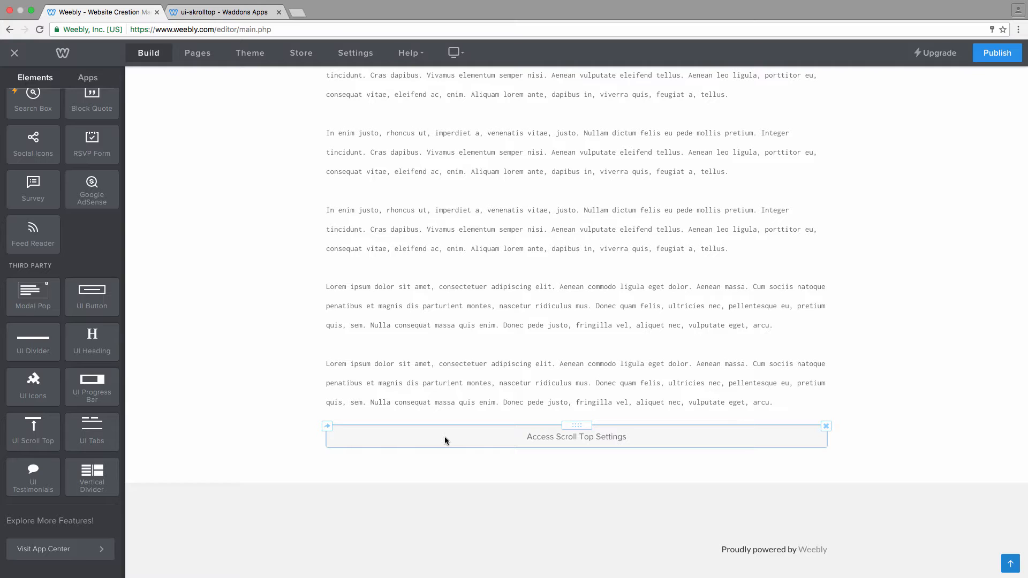
left_click(444, 436)
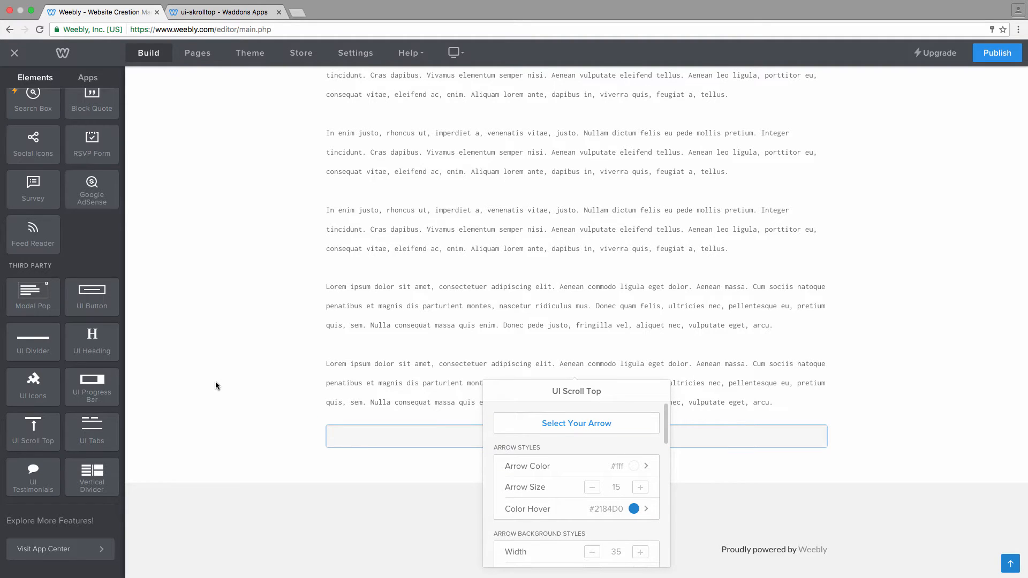
left_click(568, 428)
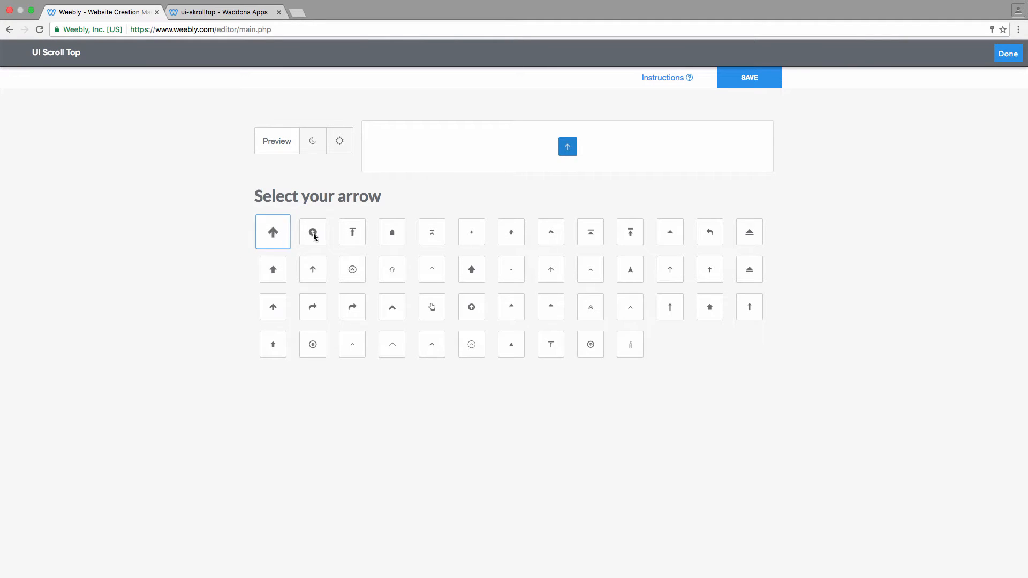
Preview alternative arrows on dark and light backgrounds, then choose the solid navigation-style arrowhead and save the selection
left_click(392, 270)
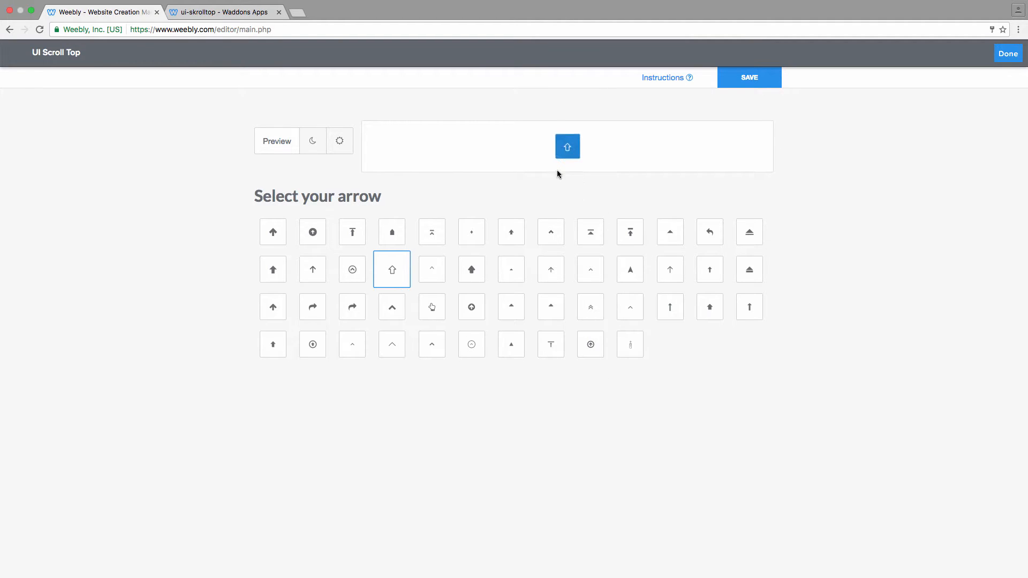
left_click(476, 269)
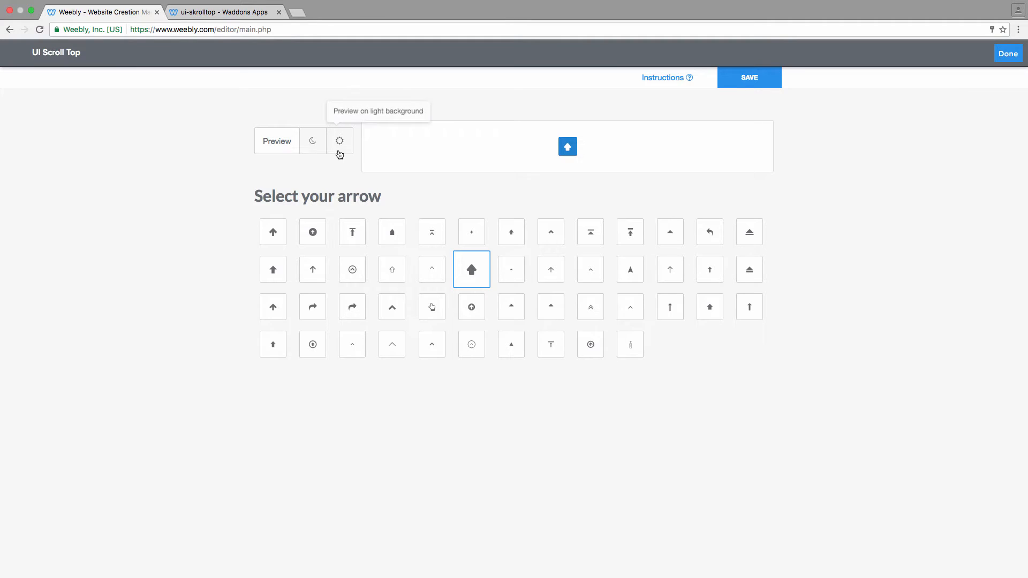
left_click(318, 151)
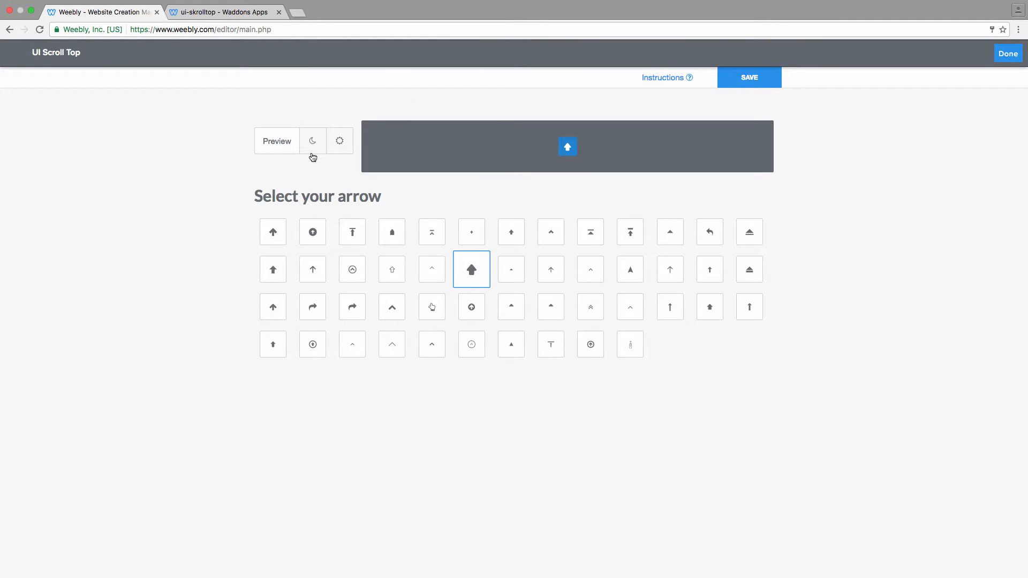
left_click(341, 150)
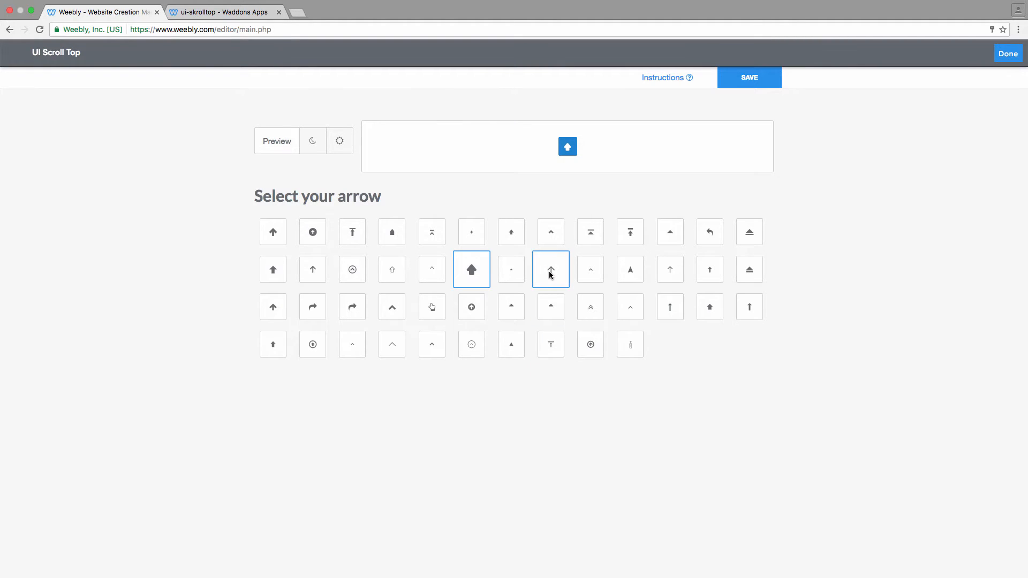
left_click(628, 275)
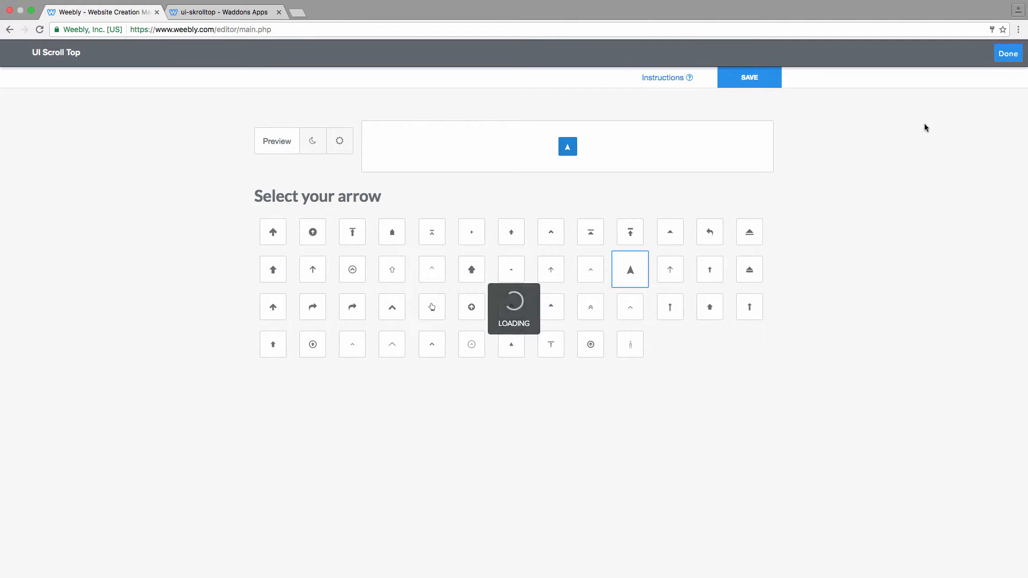
left_click(1007, 54)
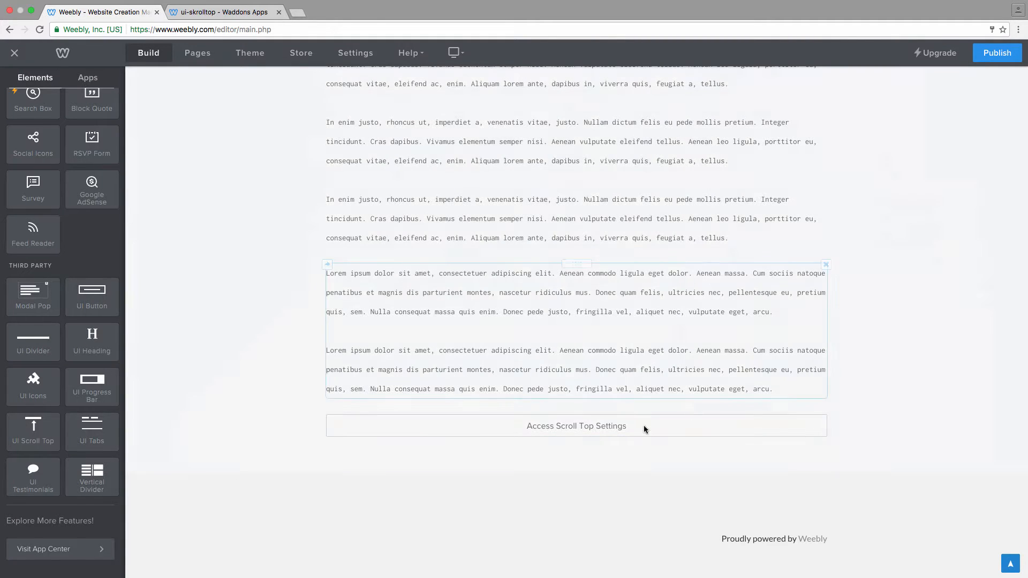
Set the scroll arrow's hover color to #2a2a2a and check it on the page's scroll-to-top arrow
left_click(605, 428)
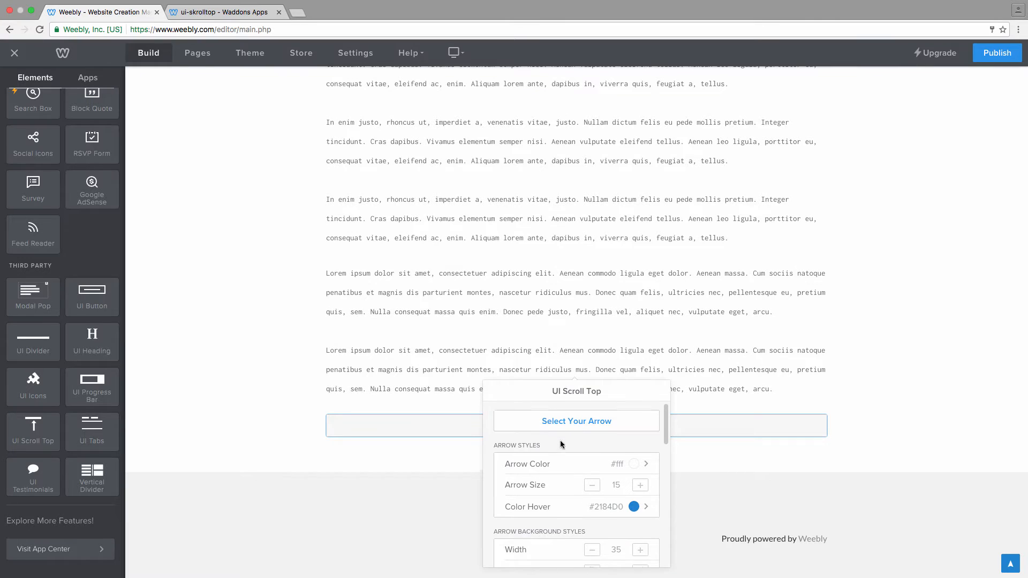
scroll(555, 442, "down", 2)
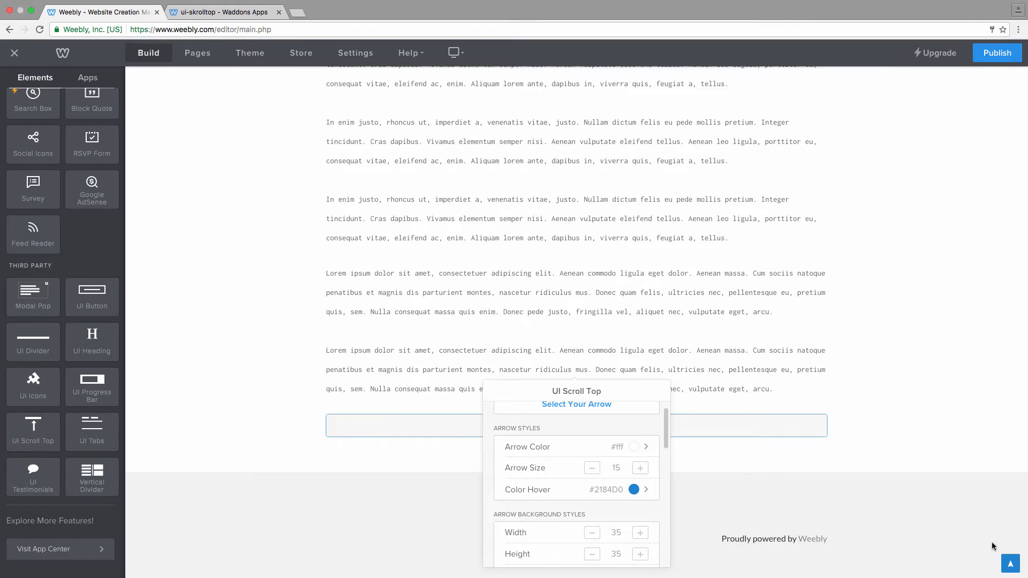
left_click(635, 489)
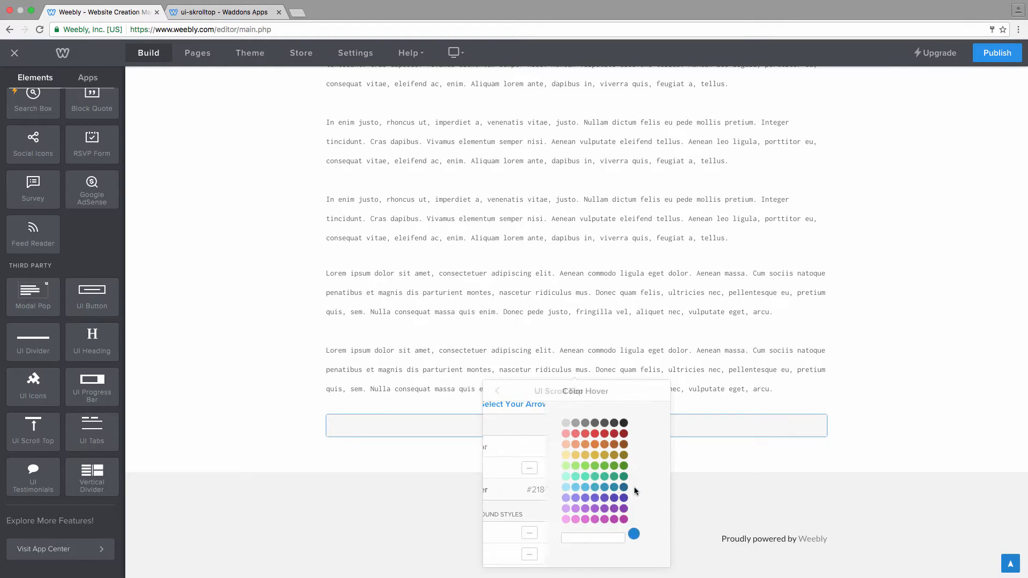
left_click(562, 423)
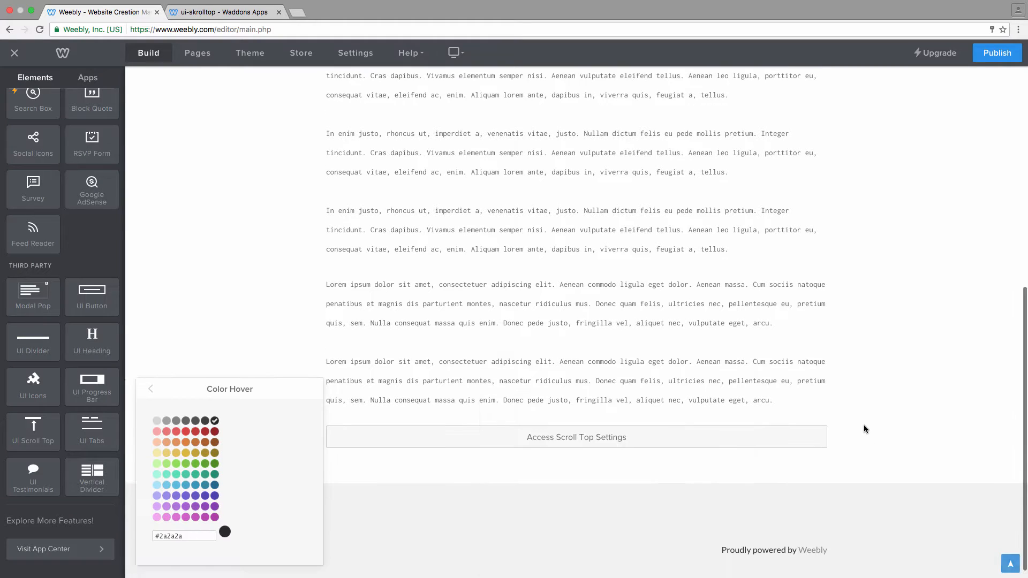
left_click(1011, 563)
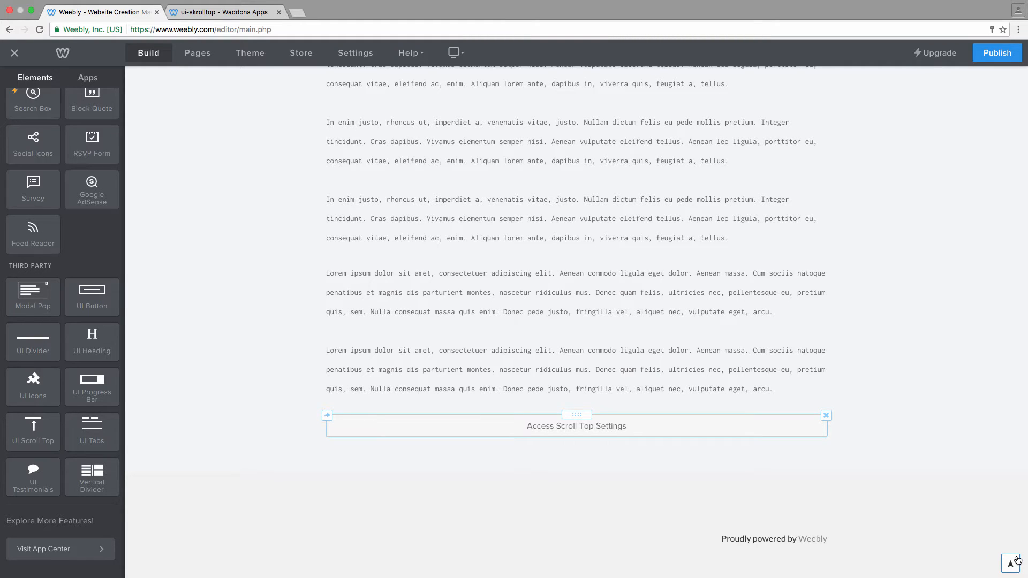
Set the arrow background width to 55 and check the shape of the scroll-to-top arrow on the page
left_click(684, 426)
scroll(599, 434, "down", 5)
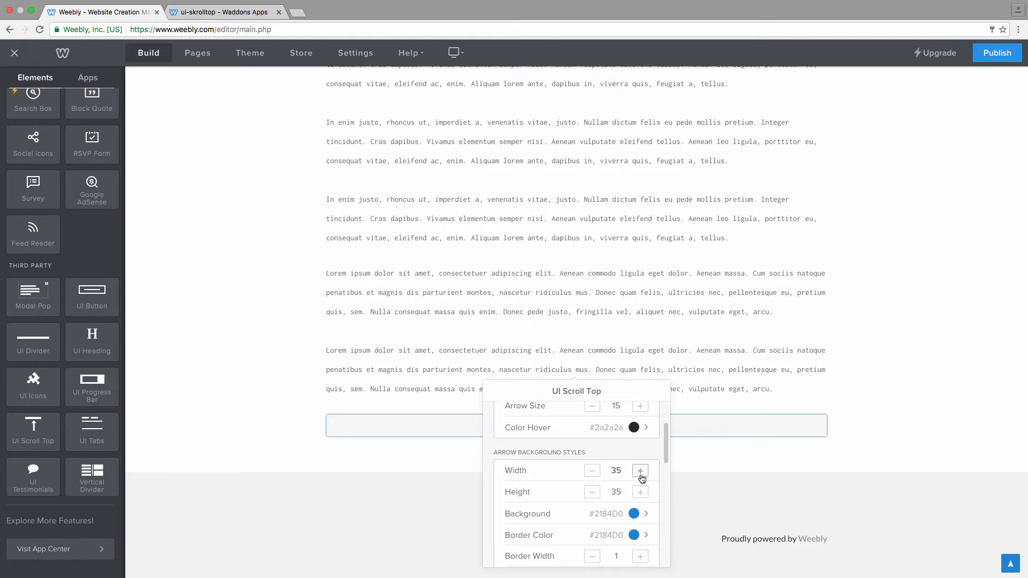
key("BackSpace")
key("BackSpace")
type("55")
left_click(634, 450)
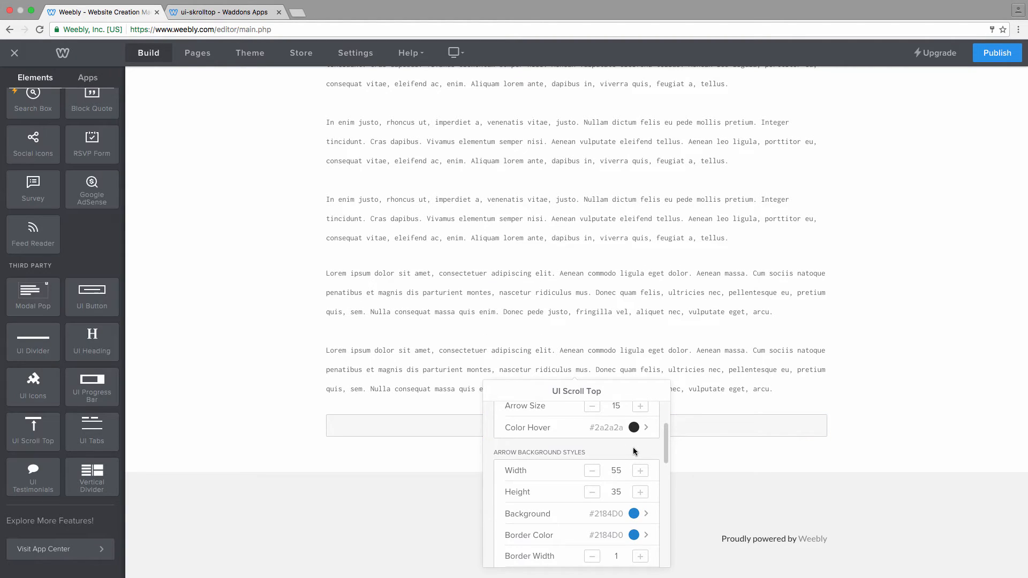
scroll(865, 413, "up", 4)
scroll(863, 414, "down", 2)
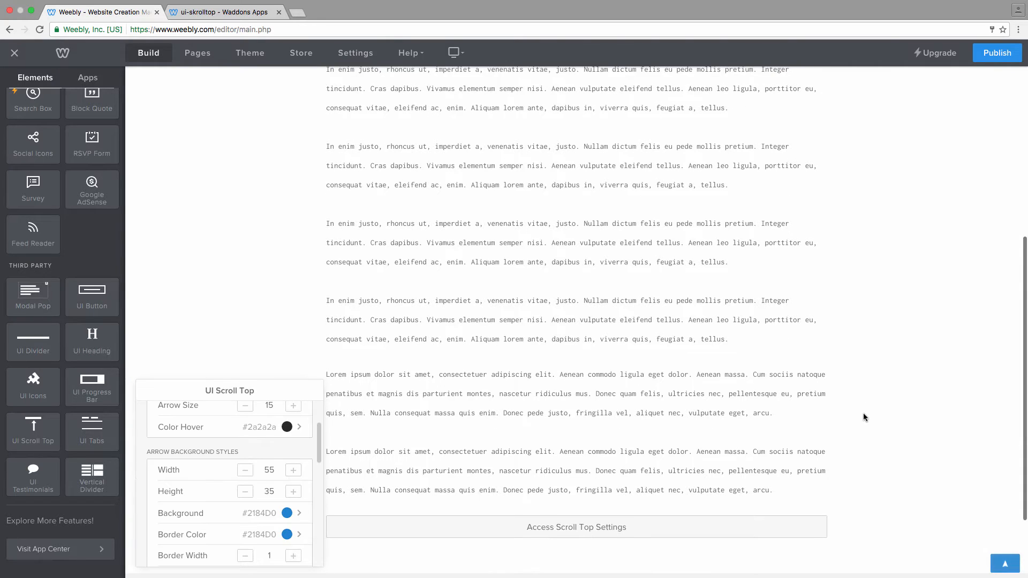
scroll(866, 414, "down", 2)
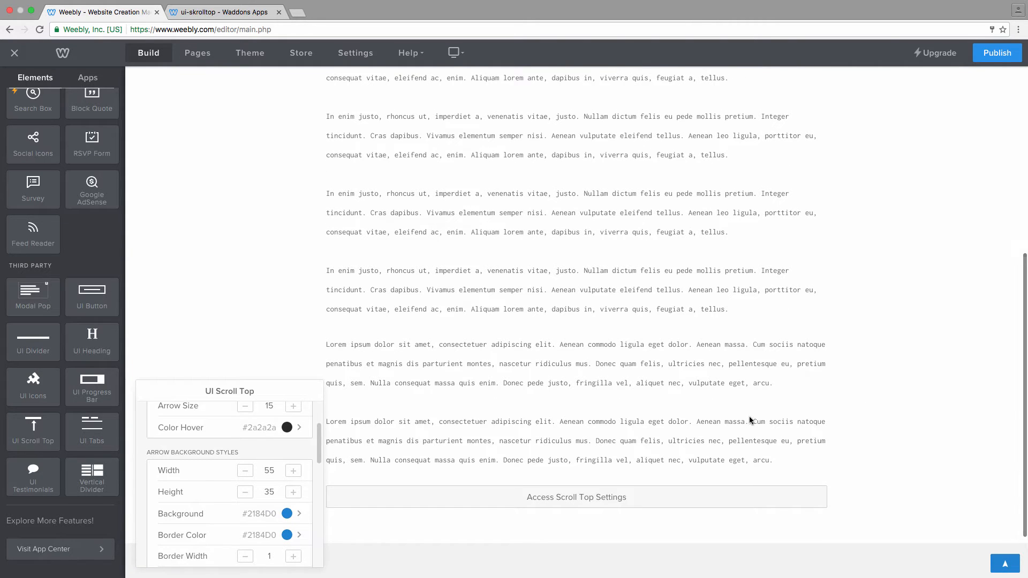
scroll(750, 421, "down", 3)
Return the arrow background width to 35
scroll(274, 446, "down", 2)
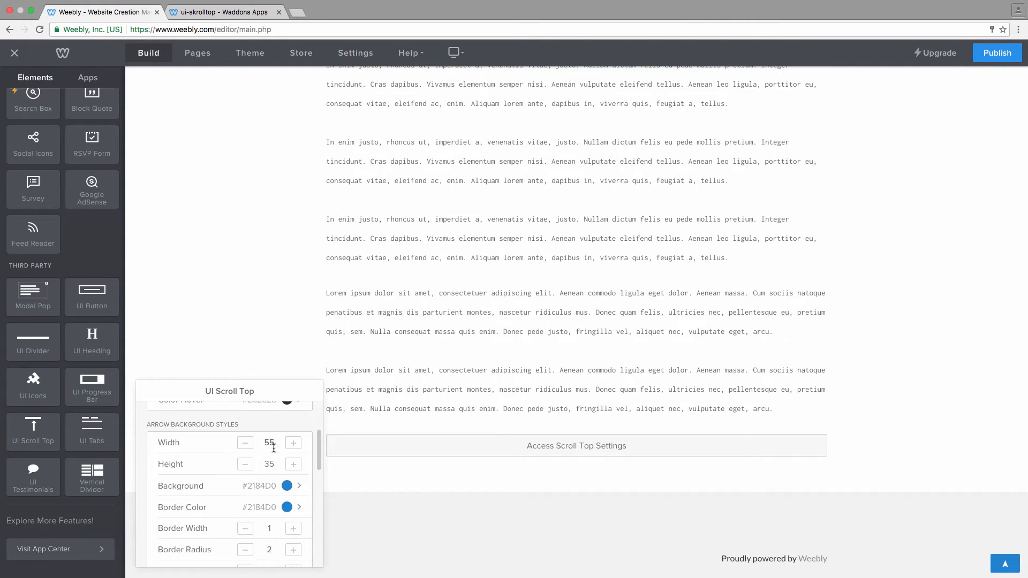
scroll(274, 448, "down", 1)
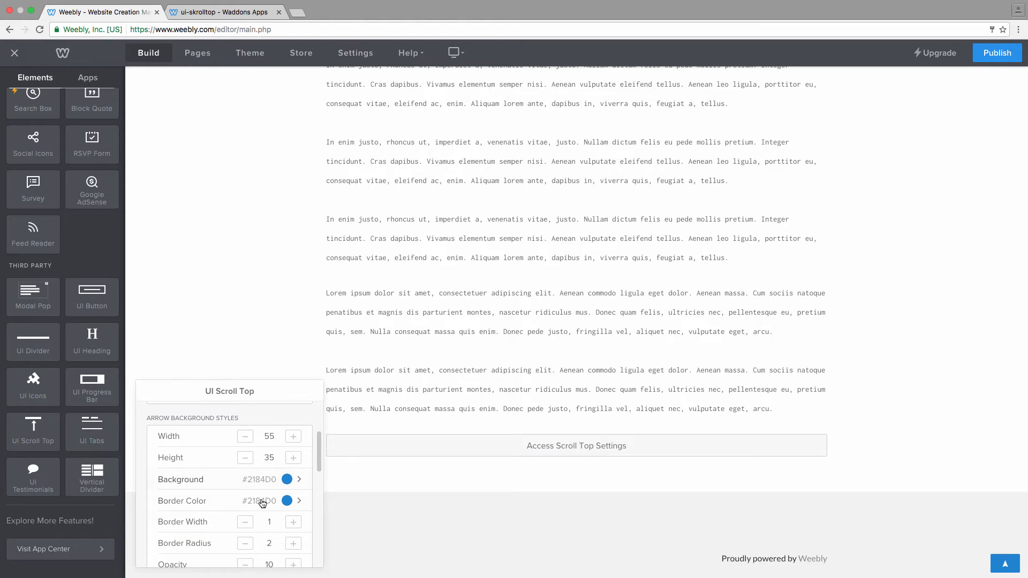
scroll(260, 500, "down", 2)
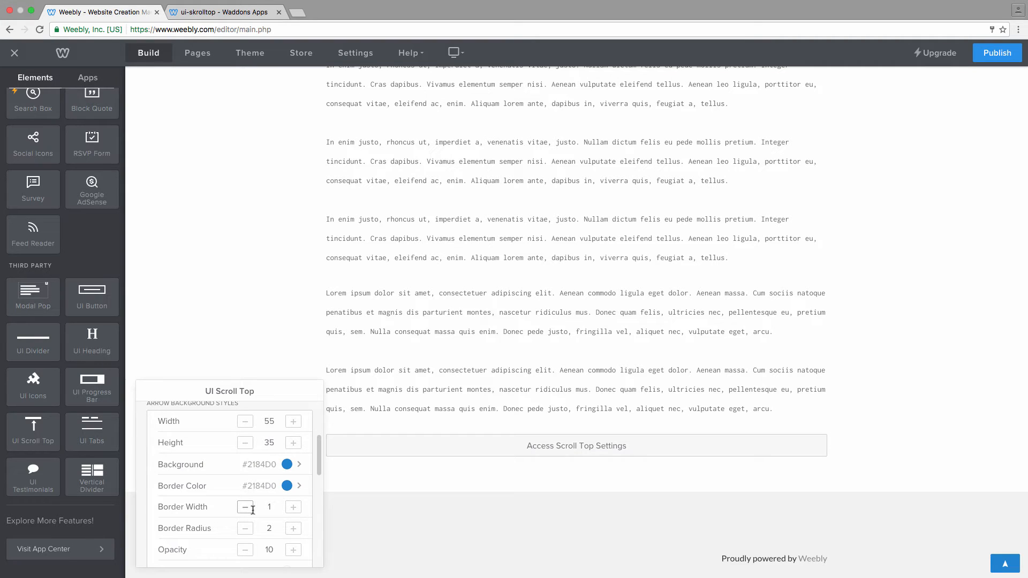
scroll(262, 501, "down", 1)
scroll(262, 501, "down", 3)
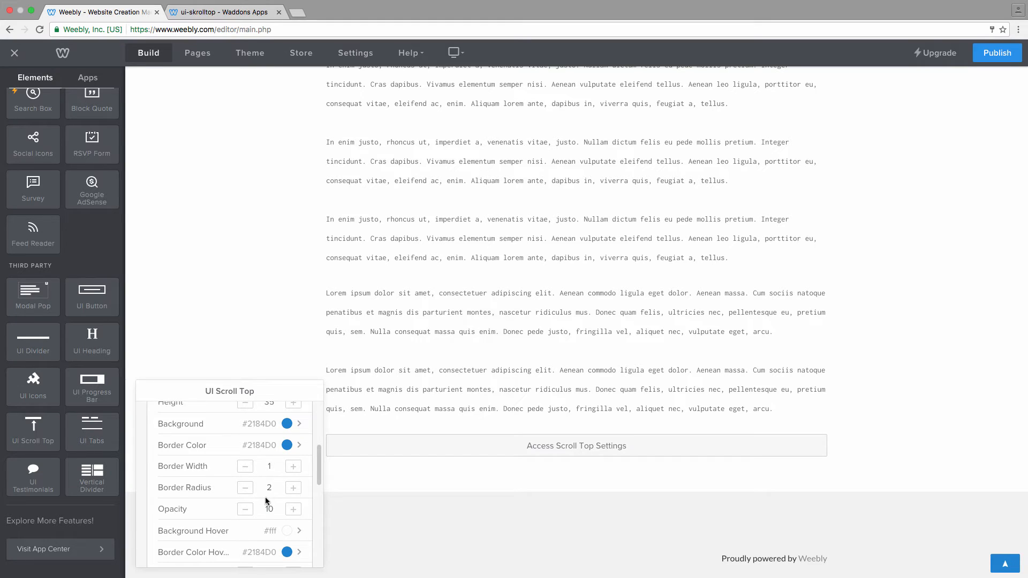
scroll(272, 469, "up", 3)
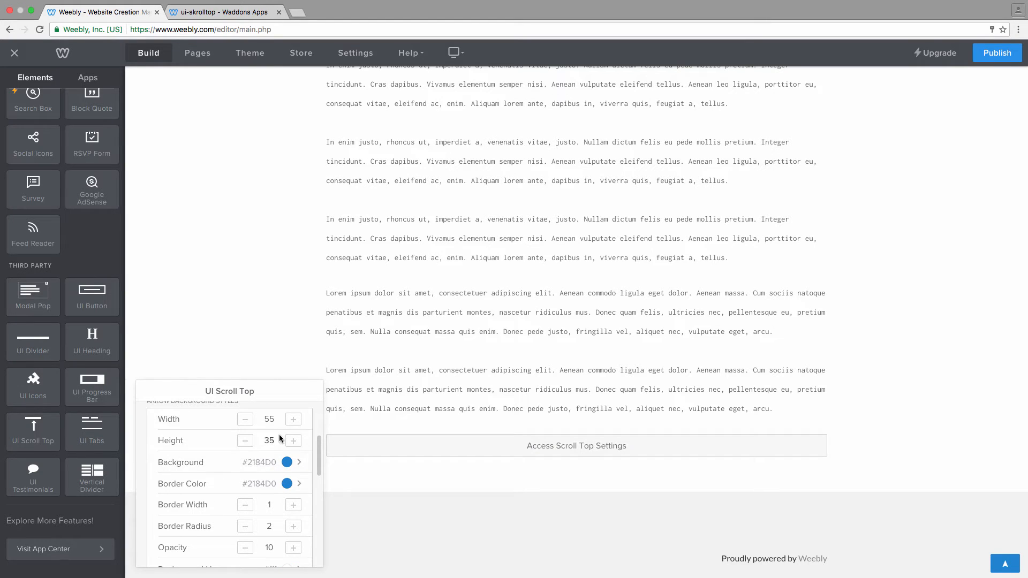
left_click(269, 420)
key("BackSpace")
type("3")
scroll(262, 433, "down", 1)
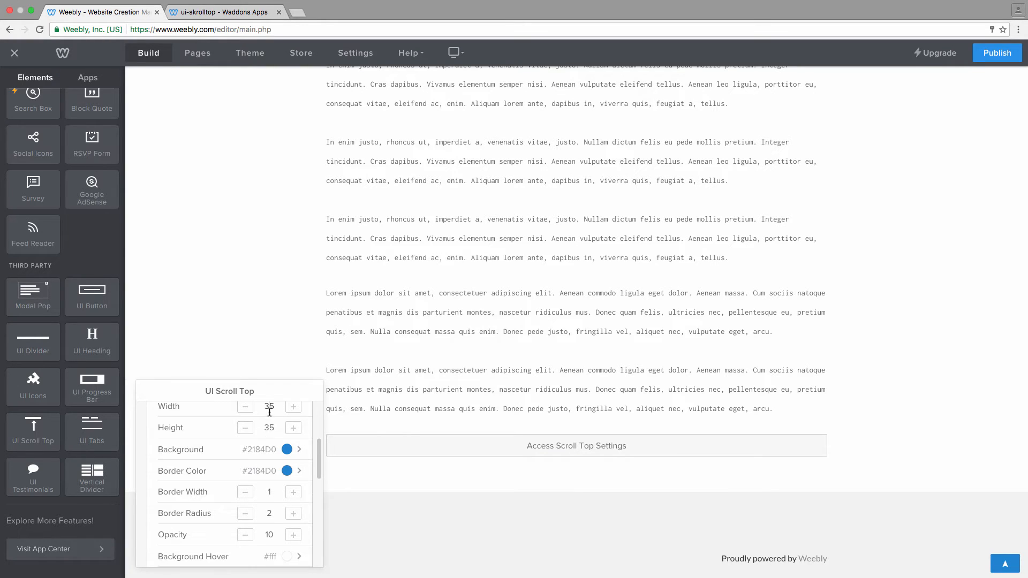
left_click(141, 446)
Set the arrow background's border radius to 50 and check the scroll-to-top arrow while moving through the page
scroll(183, 437, "down", 2)
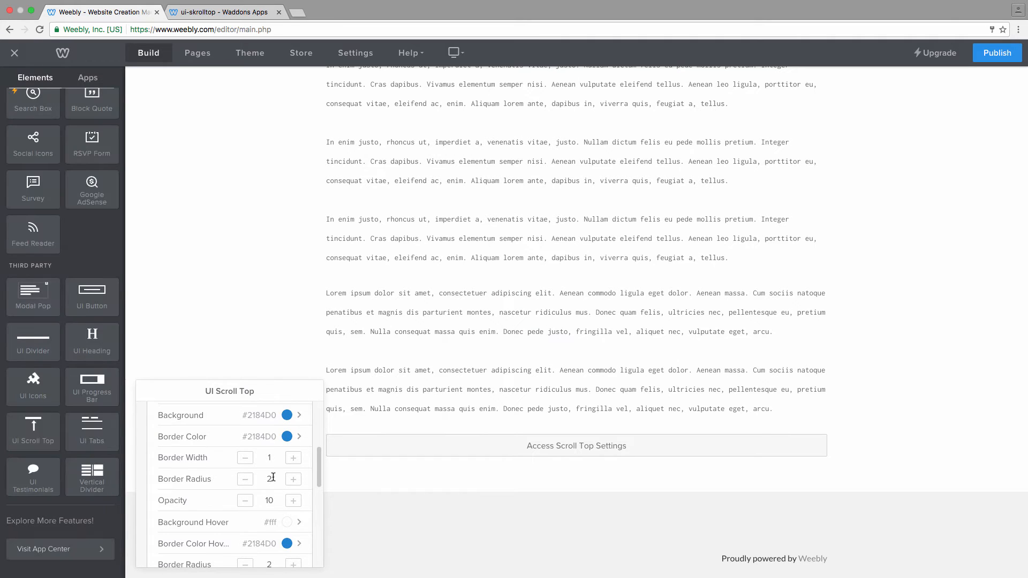
left_click(273, 477)
key("BackSpace")
type("50")
left_click(143, 467)
scroll(895, 377, "down", 1)
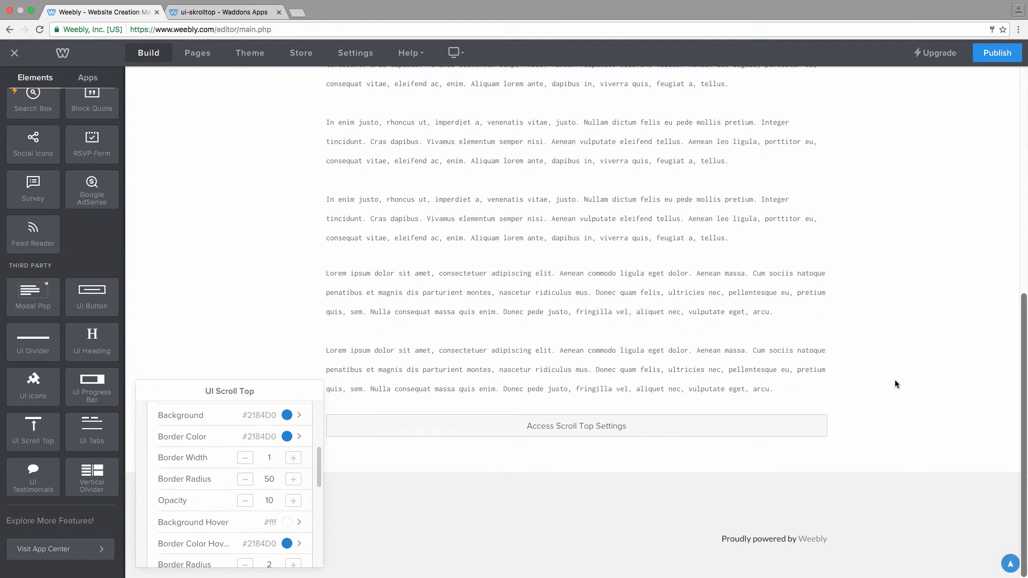
scroll(943, 409, "up", 5)
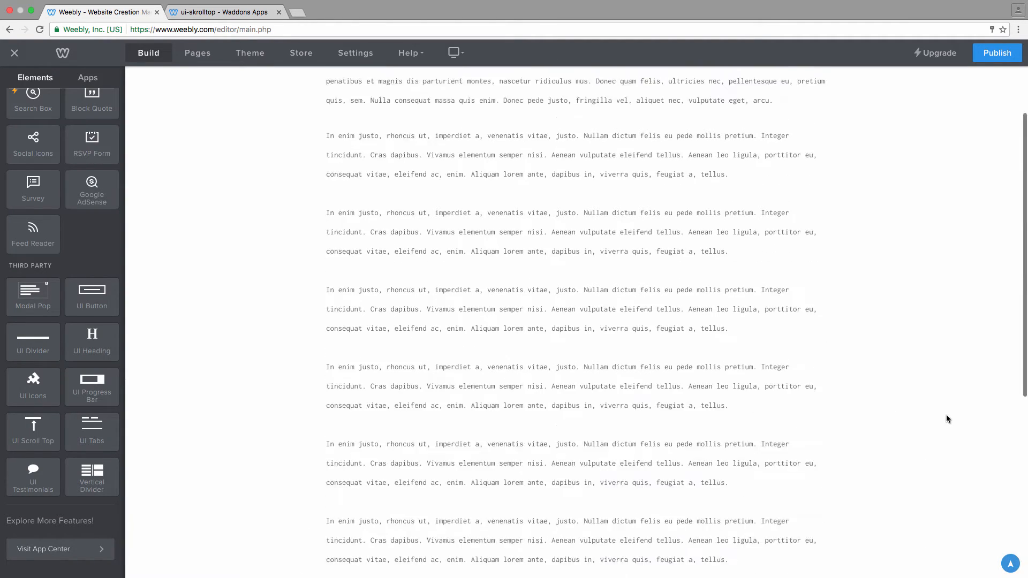
scroll(946, 416, "down", 5)
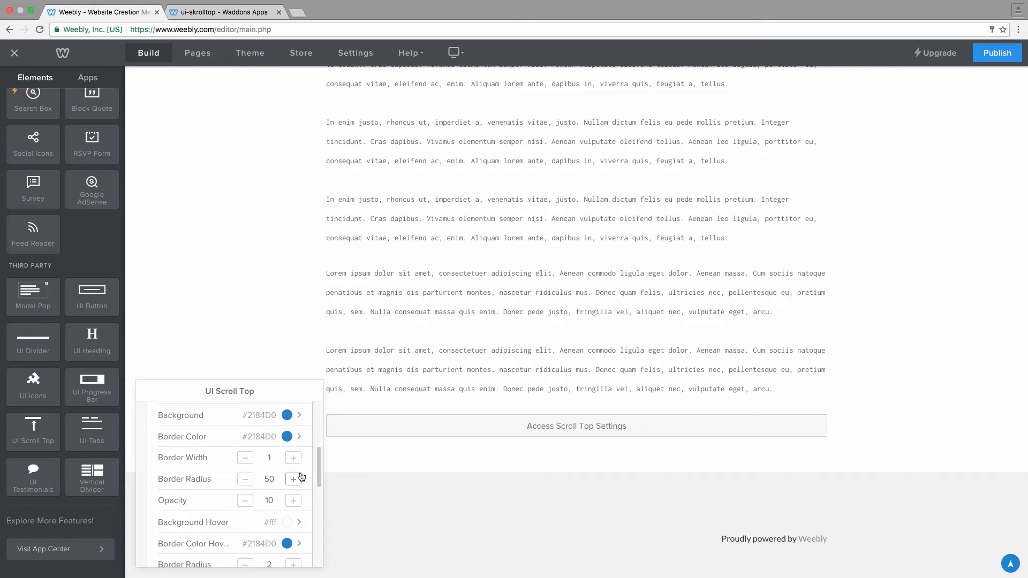
Set the arrow background's border radius on hover to 50
scroll(289, 482, "down", 2)
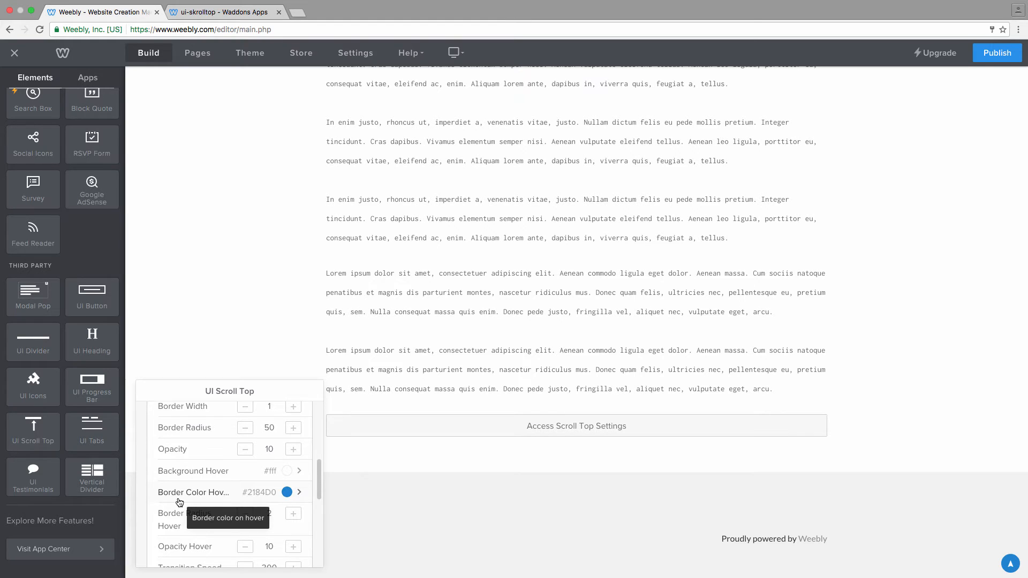
scroll(150, 502, "down", 1)
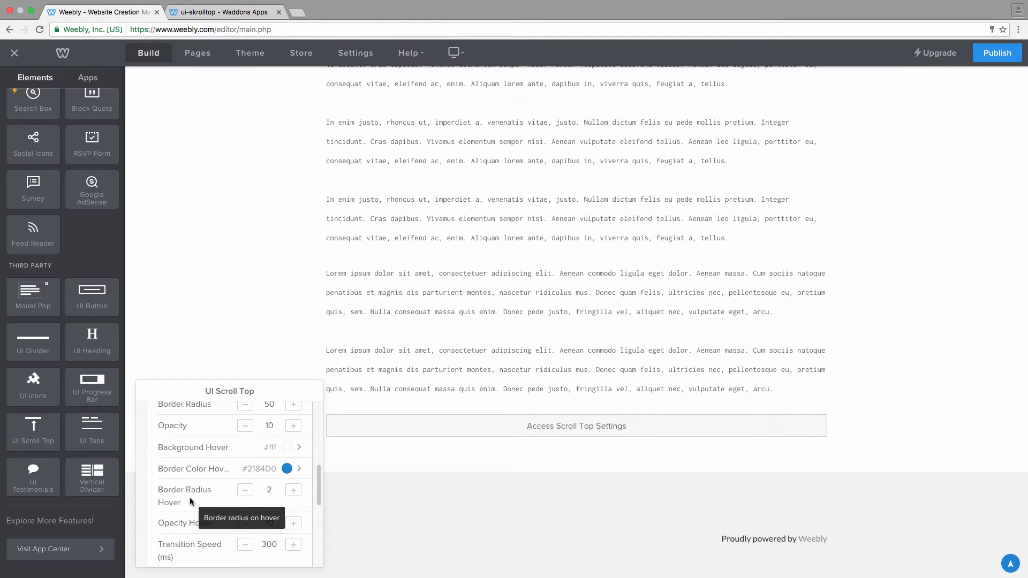
left_click(999, 527)
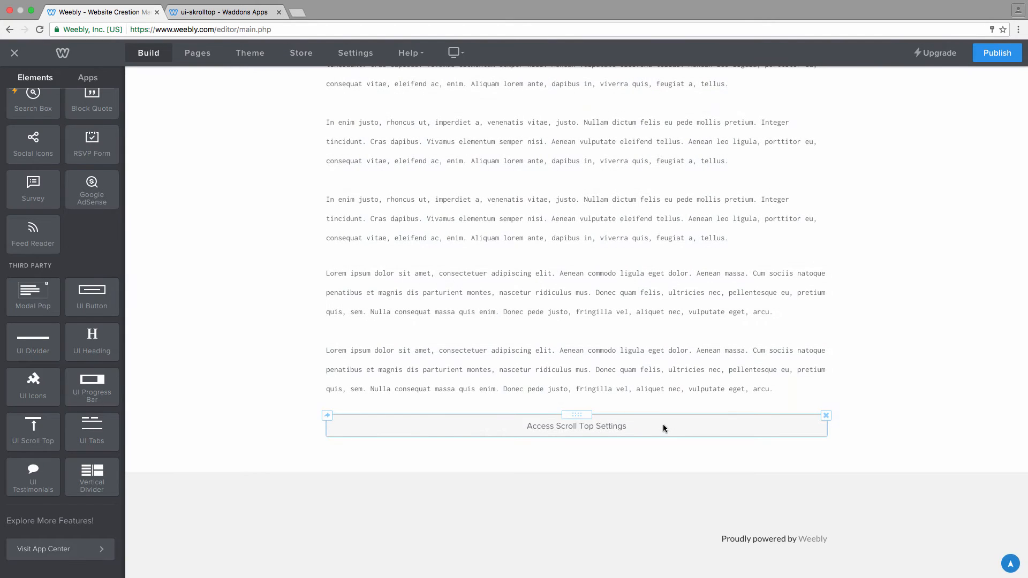
left_click(664, 429)
scroll(563, 451, "down", 3)
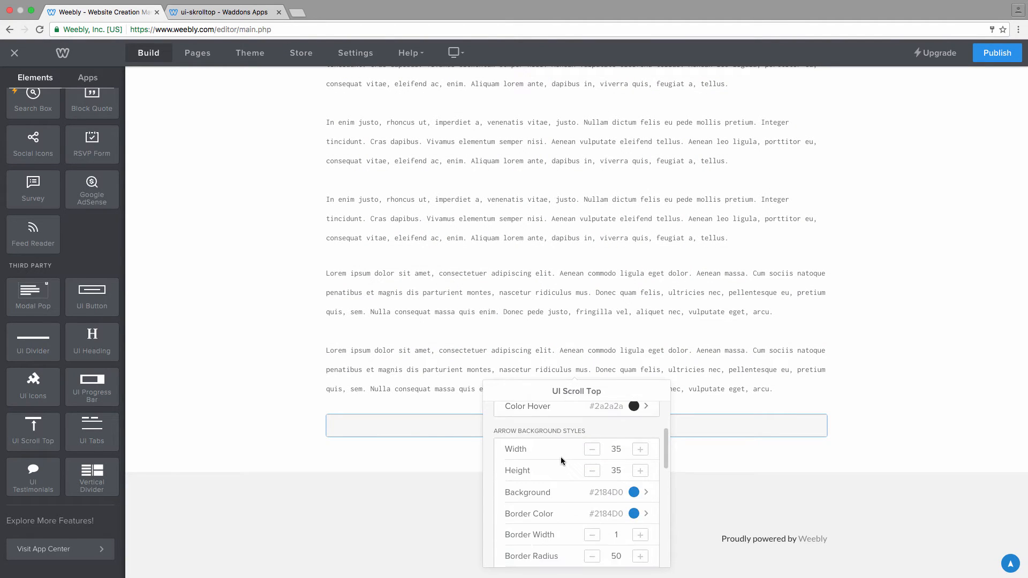
scroll(559, 459, "down", 5)
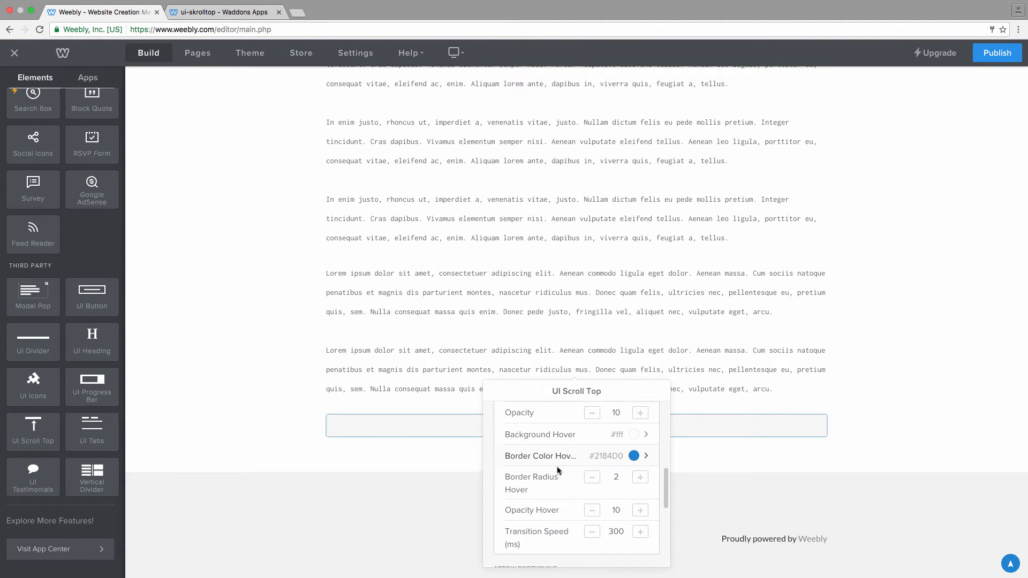
scroll(557, 471, "down", 1)
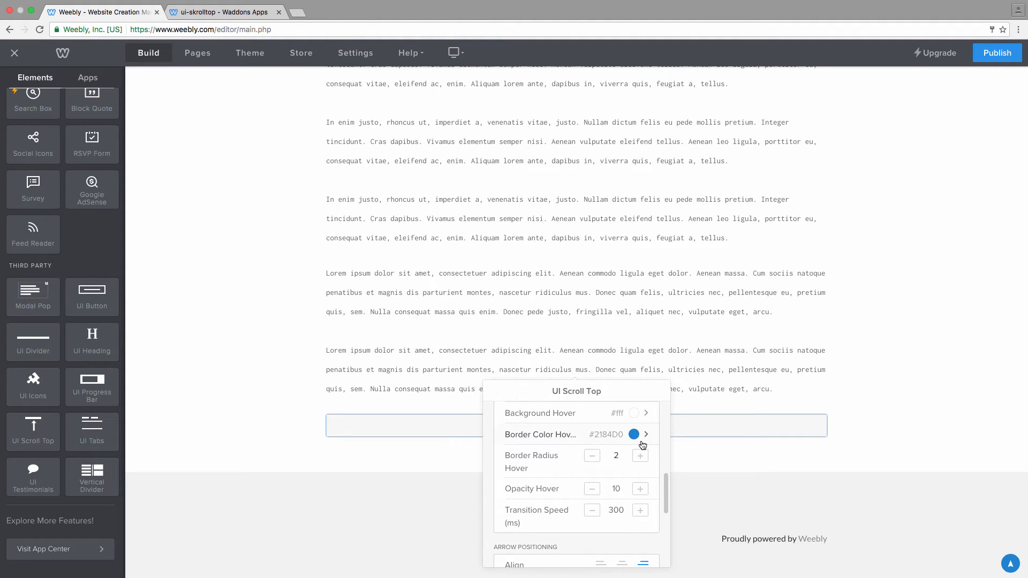
type("50")
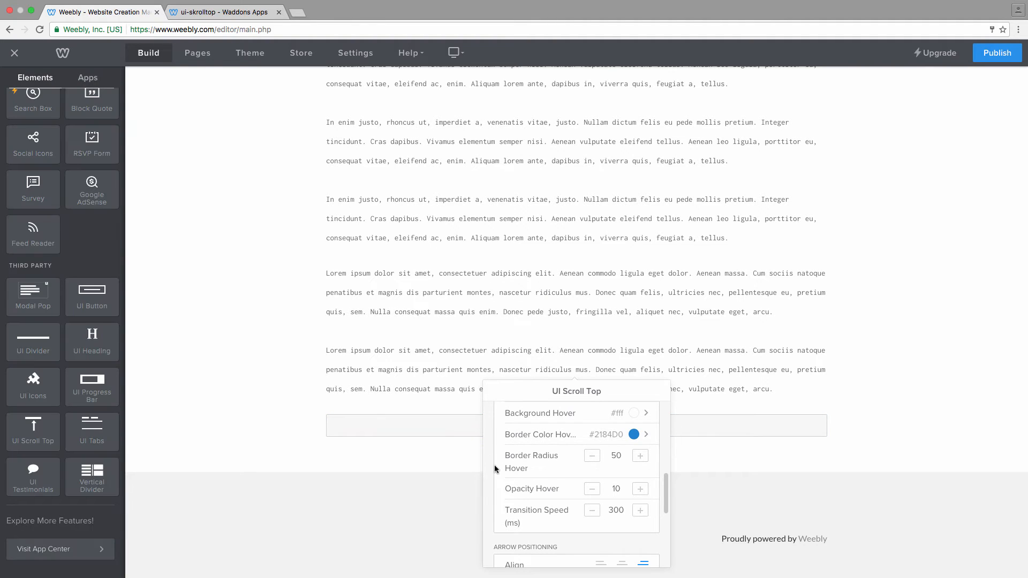
Try center alignment for the scroll-to-top arrow and check its placement on the page
scroll(494, 465, "down", 1)
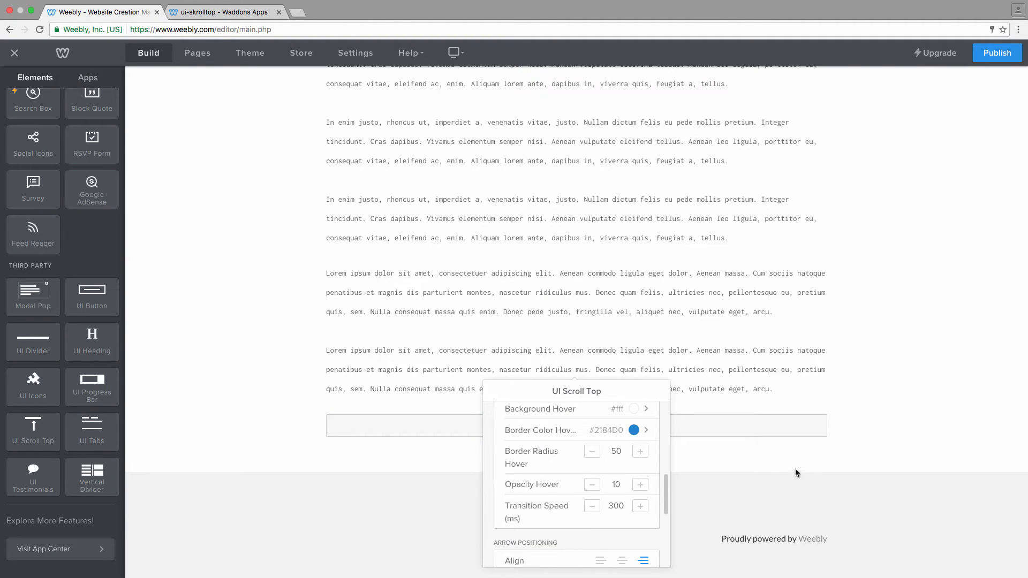
scroll(259, 421, "down", 2)
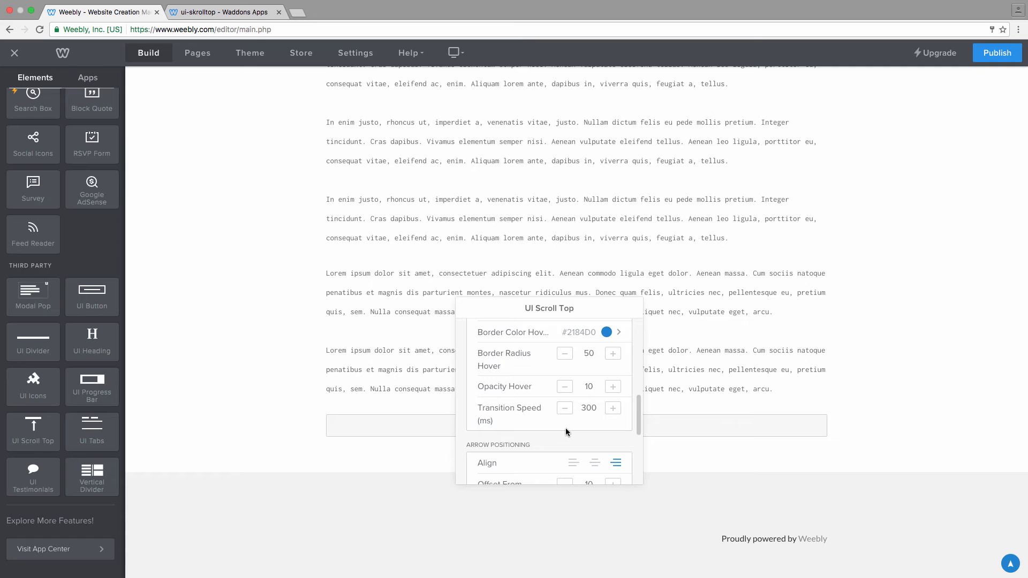
scroll(559, 430, "down", 1)
left_click(595, 447)
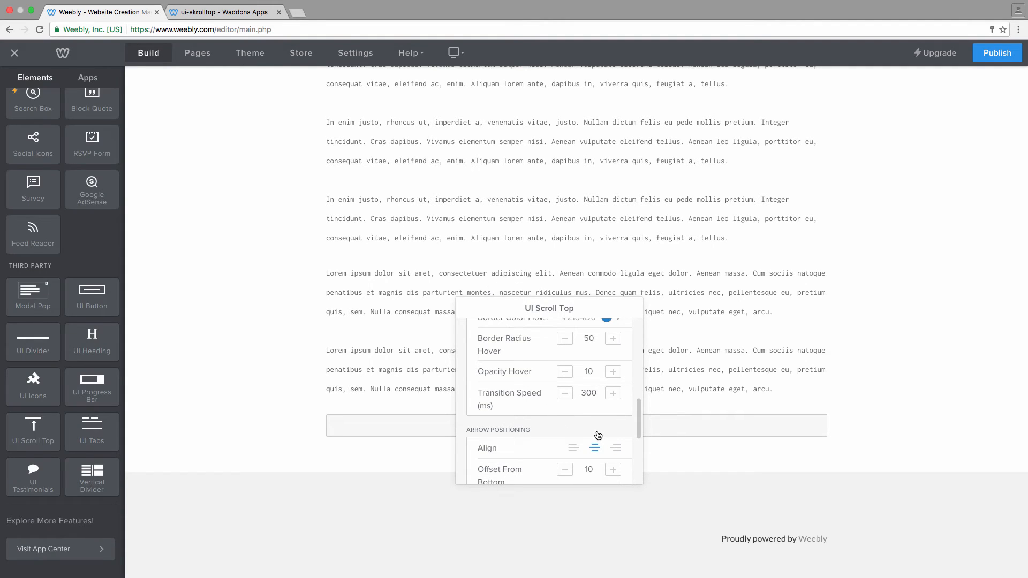
left_click(697, 429)
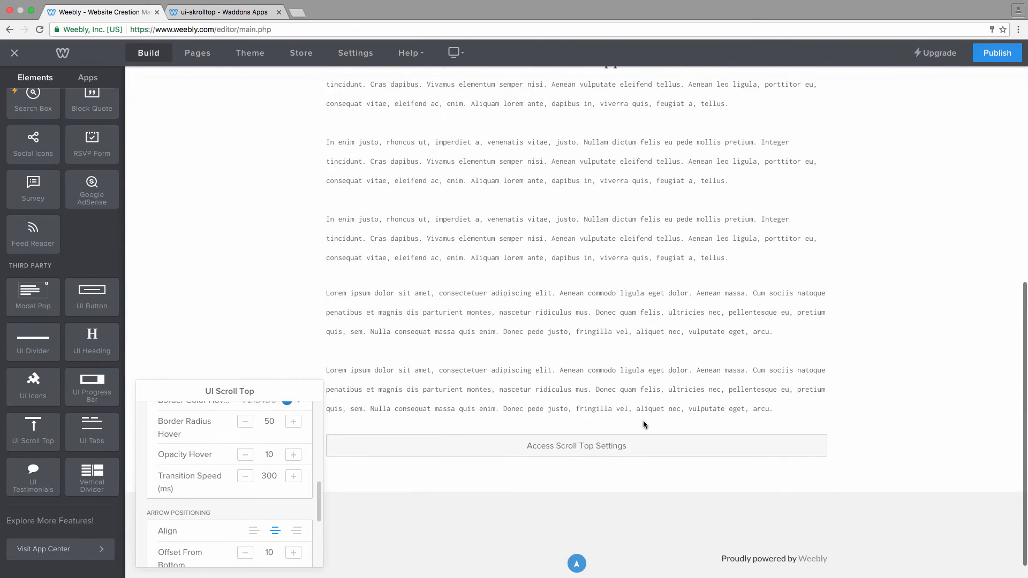
scroll(603, 419, "down", 1)
Align the scroll-to-top arrow to the left and turn on Always Visible for it
left_click(254, 531)
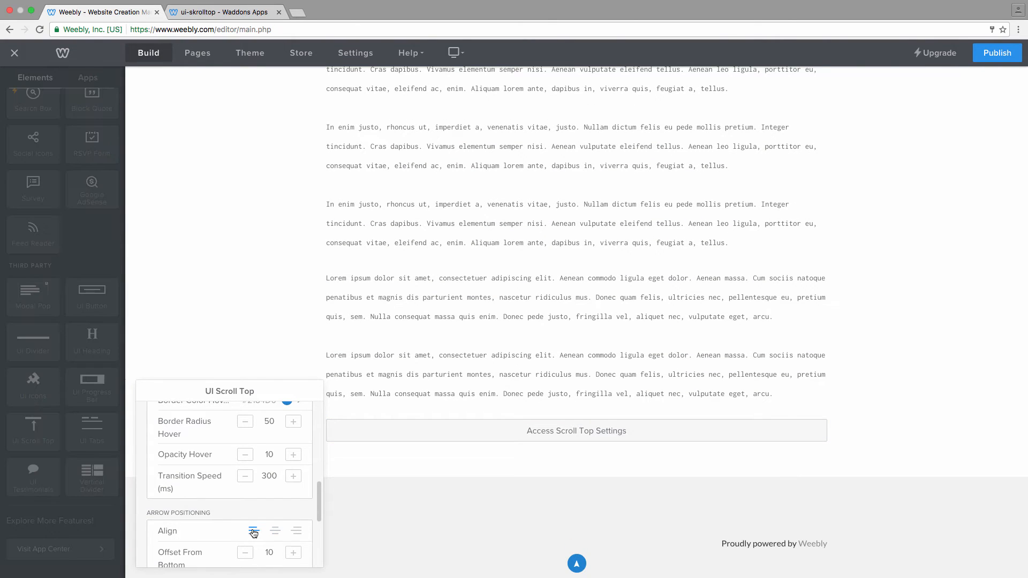
left_click_drag(231, 402, 440, 332)
scroll(444, 419, "down", 3)
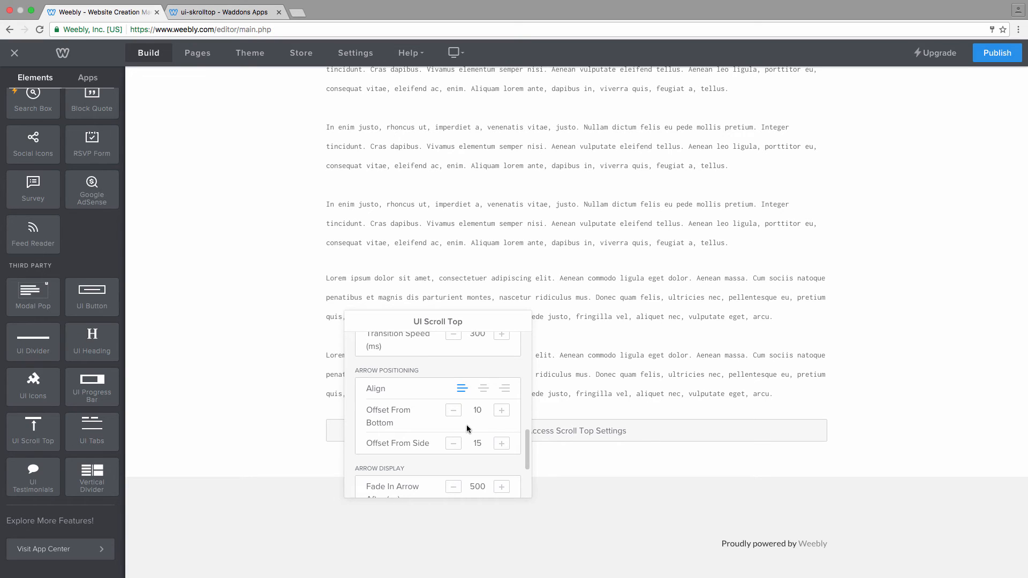
scroll(467, 425, "down", 2)
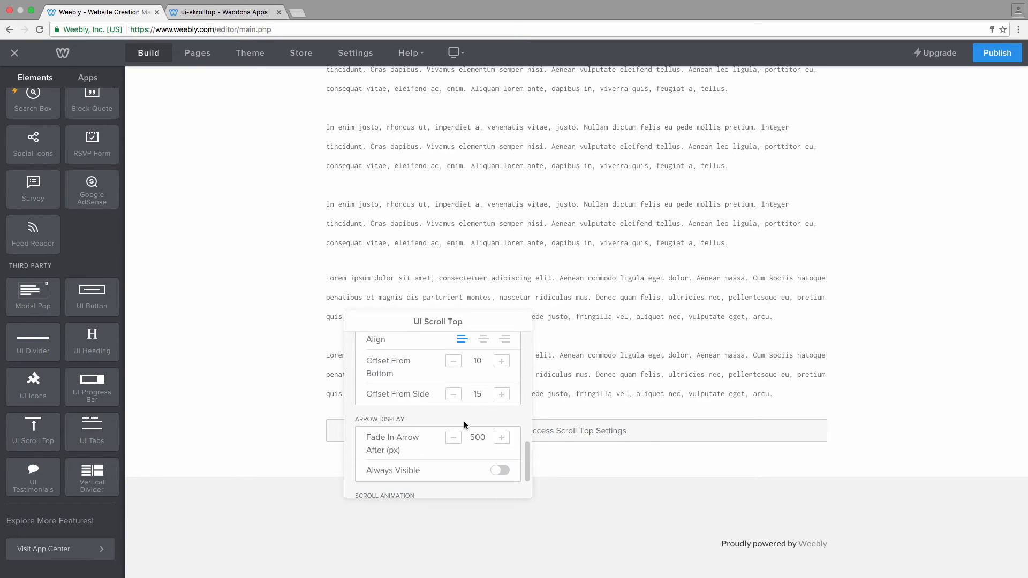
scroll(421, 415, "down", 1)
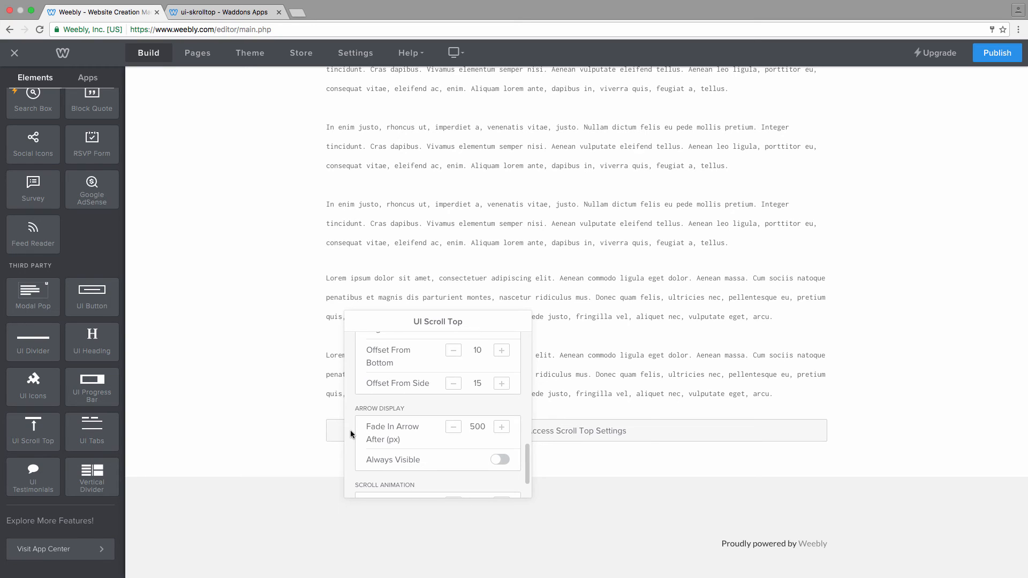
left_click(500, 459)
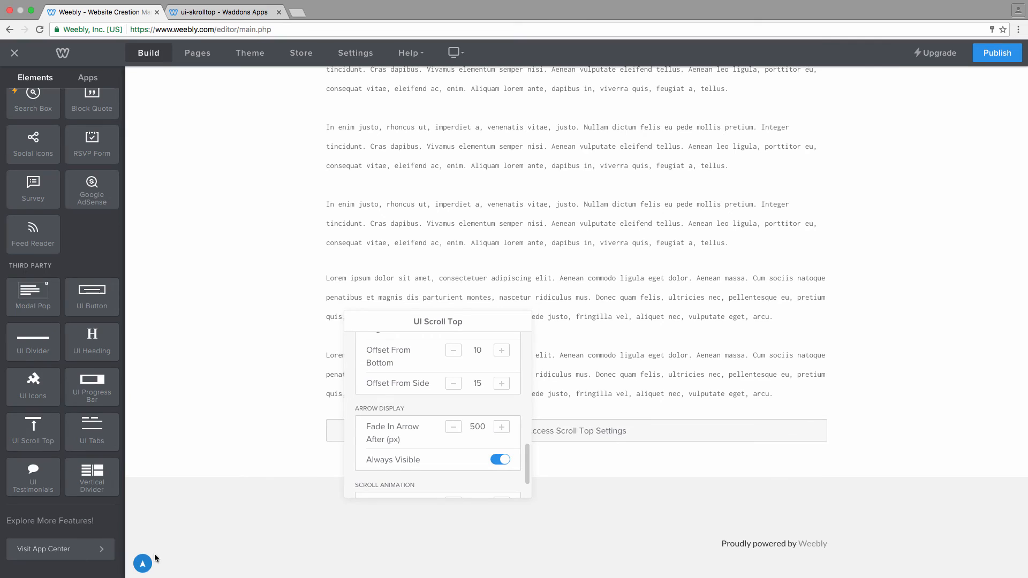
Set the arrow's offset from bottom to 50 and its offset from side to 50
scroll(383, 414, "down", 1)
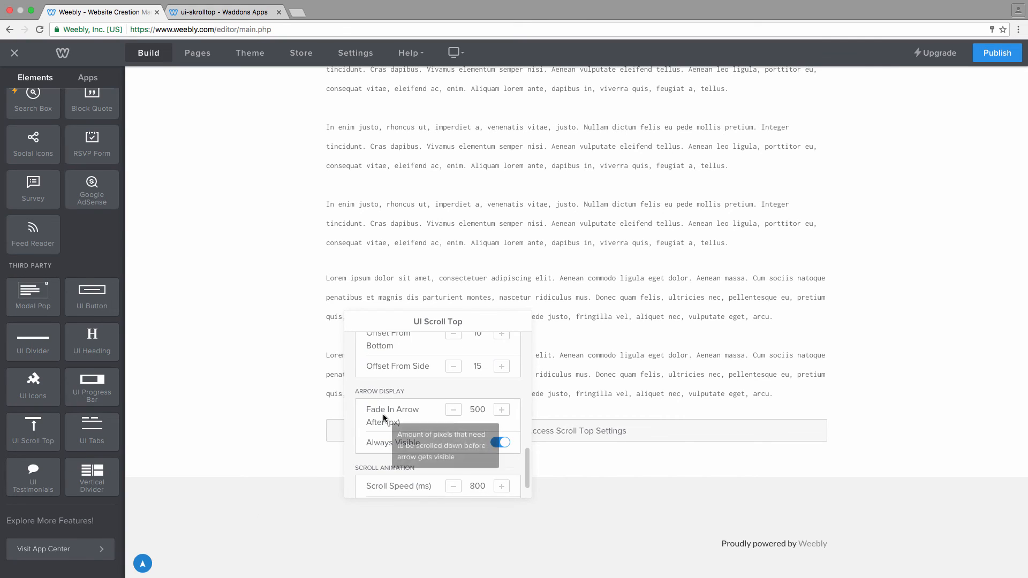
scroll(386, 414, "up", 2)
scroll(438, 417, "up", 1)
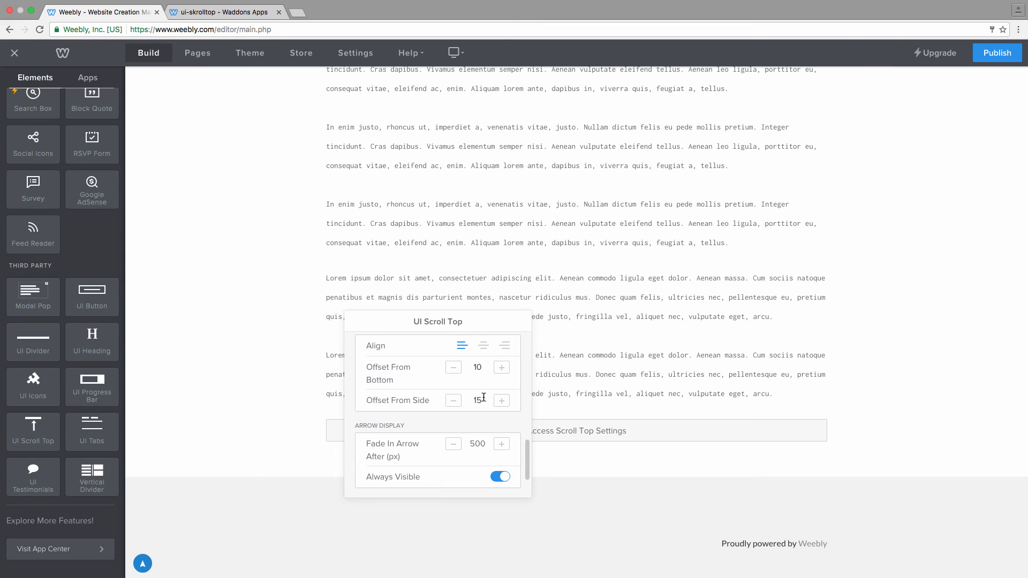
key("BackSpace")
type("5")
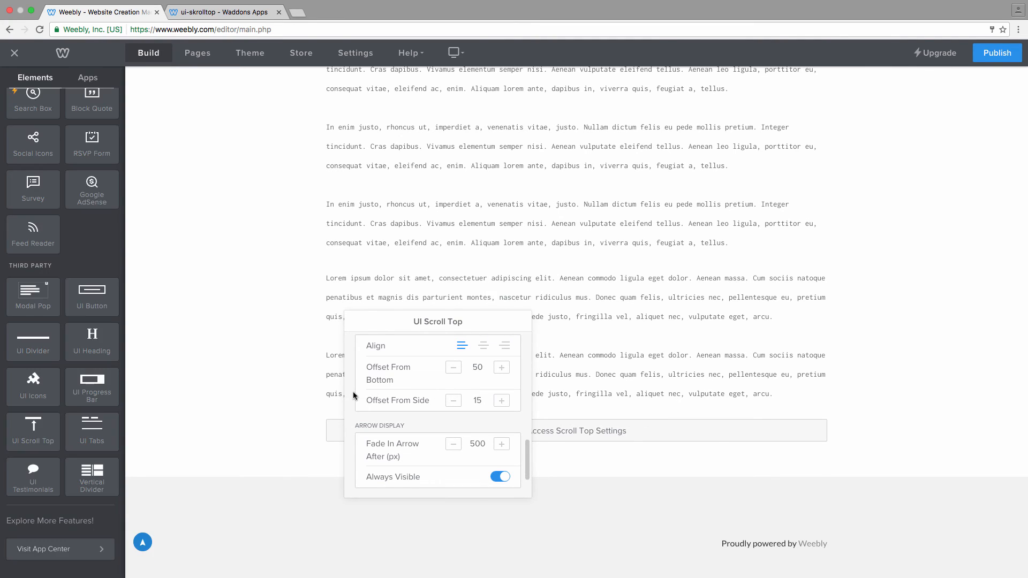
double_click(481, 400)
type("50")
left_click(345, 412)
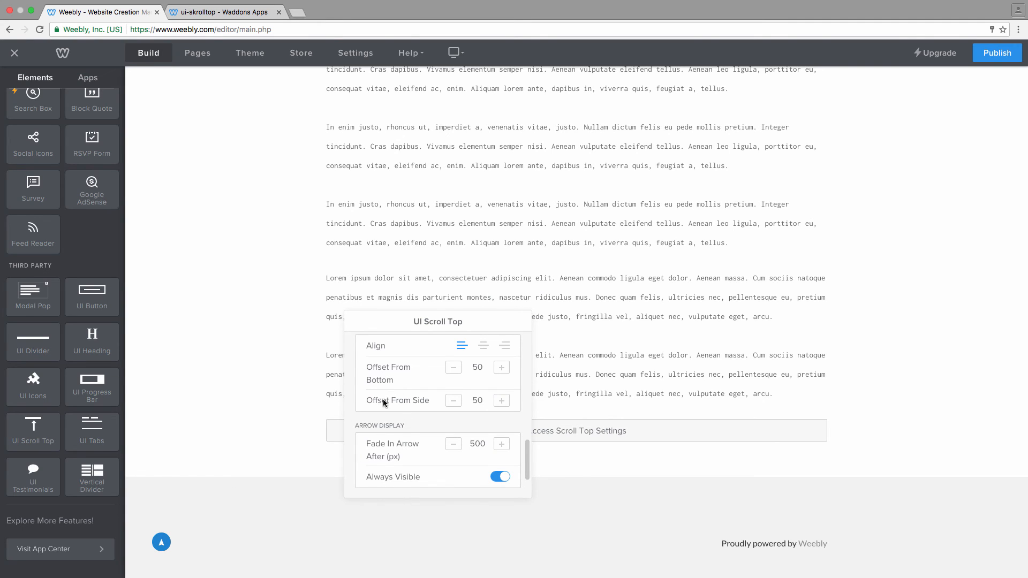
Set the scroll animation's speed to 2000 ms
scroll(383, 401, "down", 3)
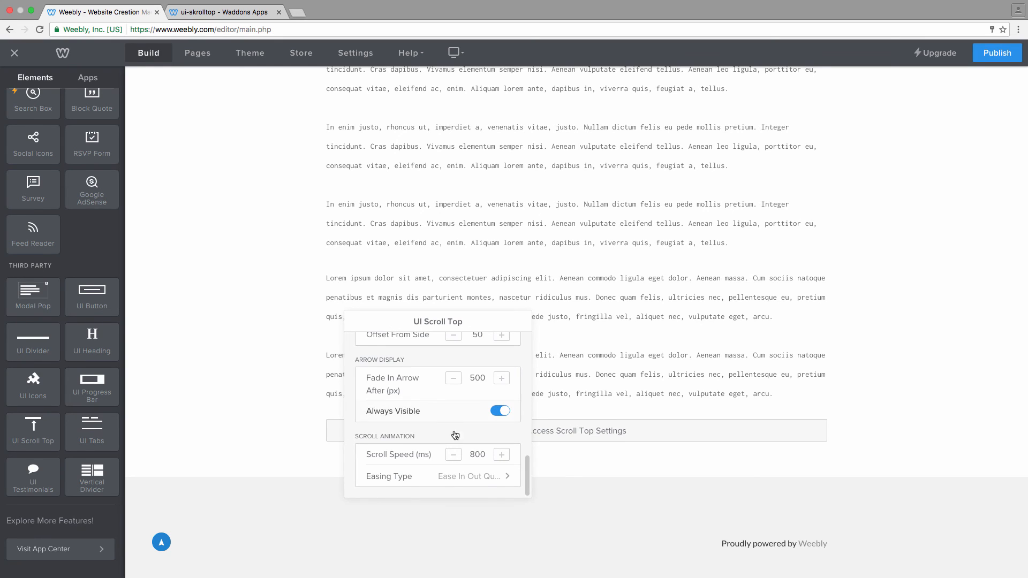
left_click(474, 455)
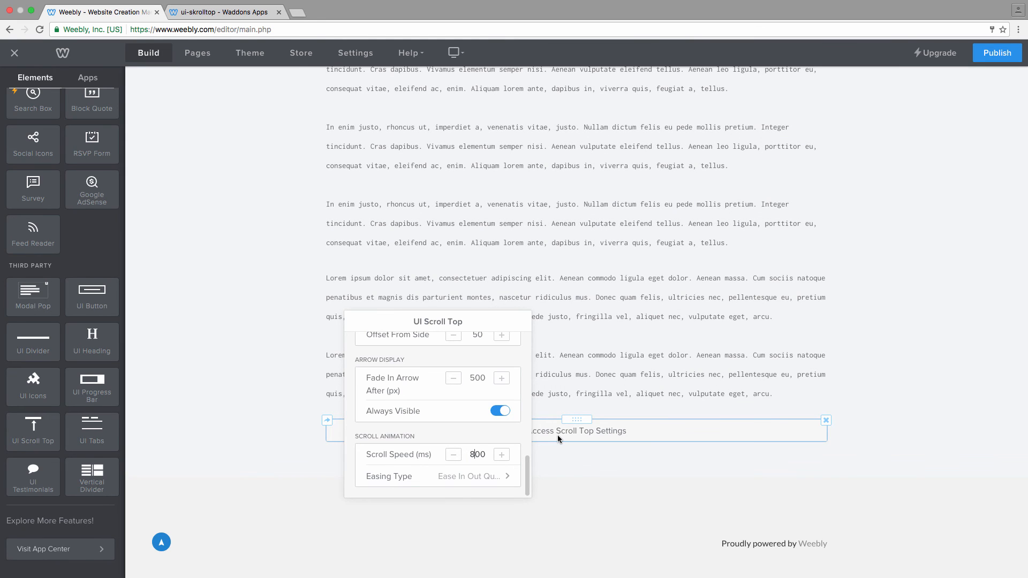
key("BackSpace")
type("20")
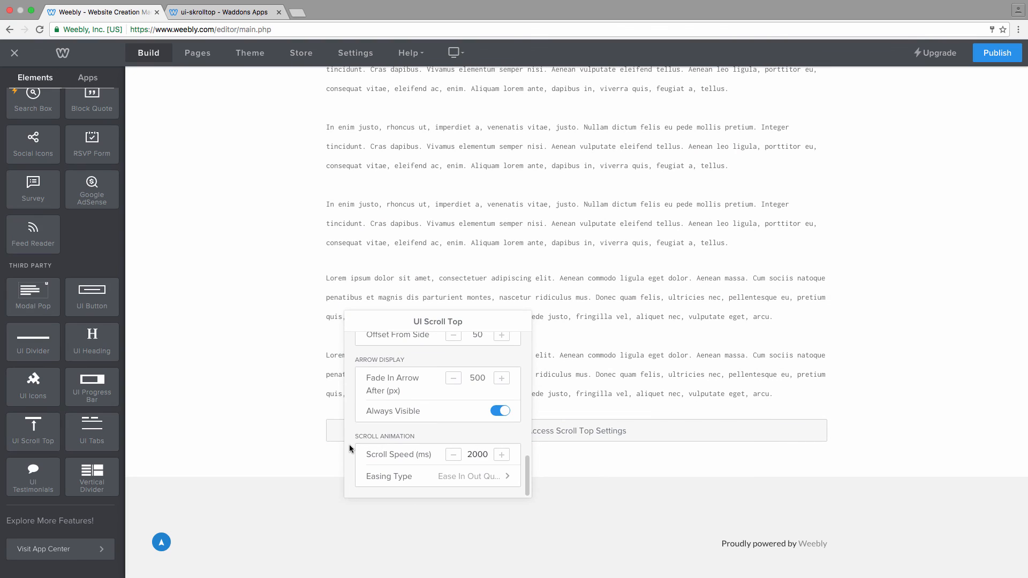
left_click(349, 445)
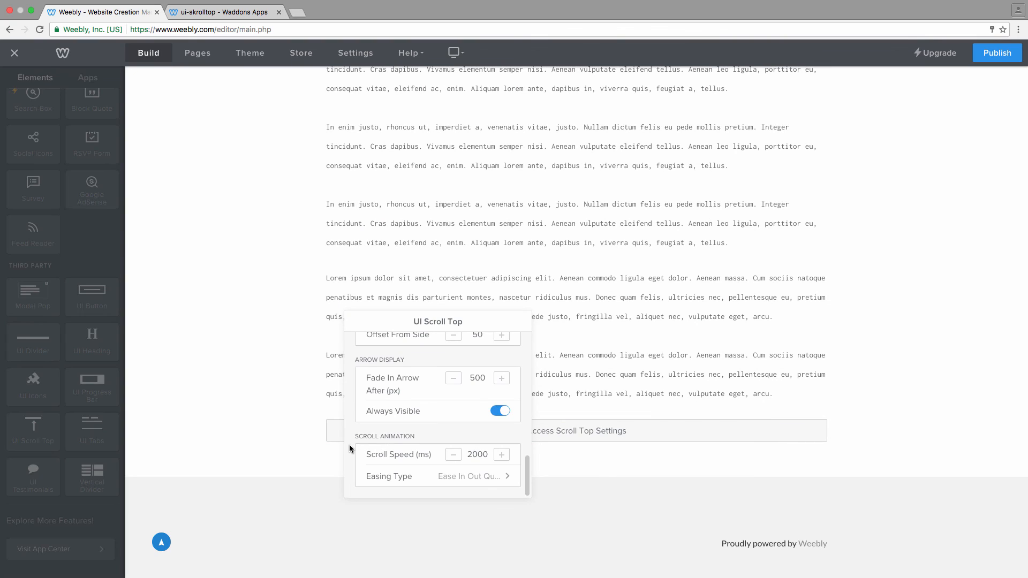
Review the easing types offered for the scroll animation and close the UI Scroll Top settings
left_click(468, 477)
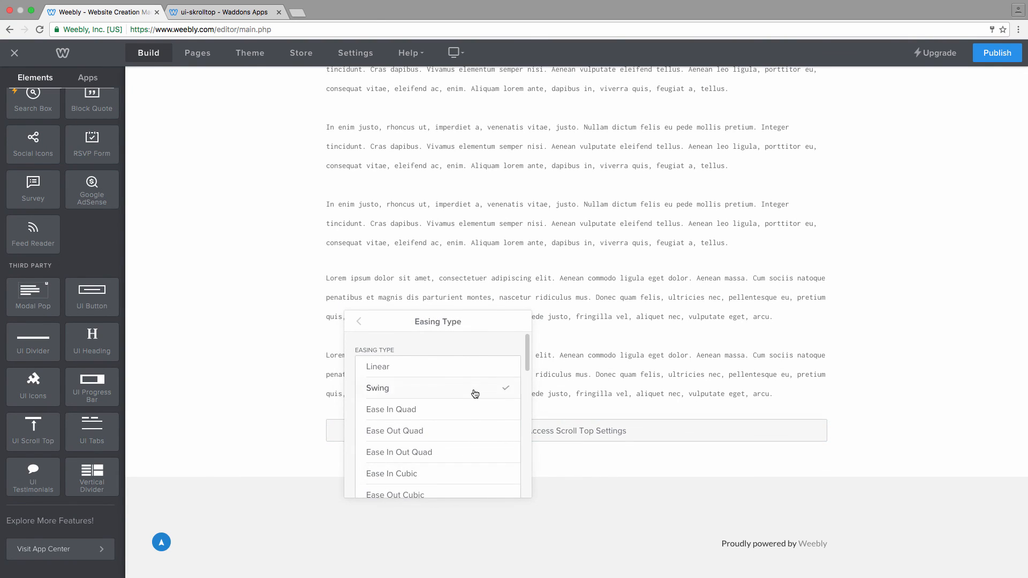
scroll(469, 390, "down", 3)
scroll(469, 395, "down", 5)
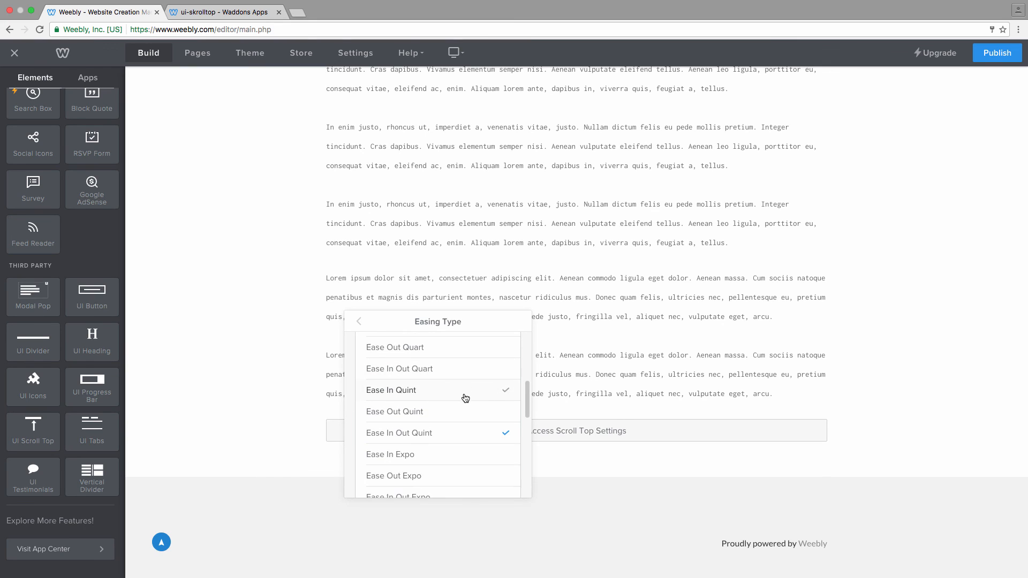
scroll(465, 402, "up", 2)
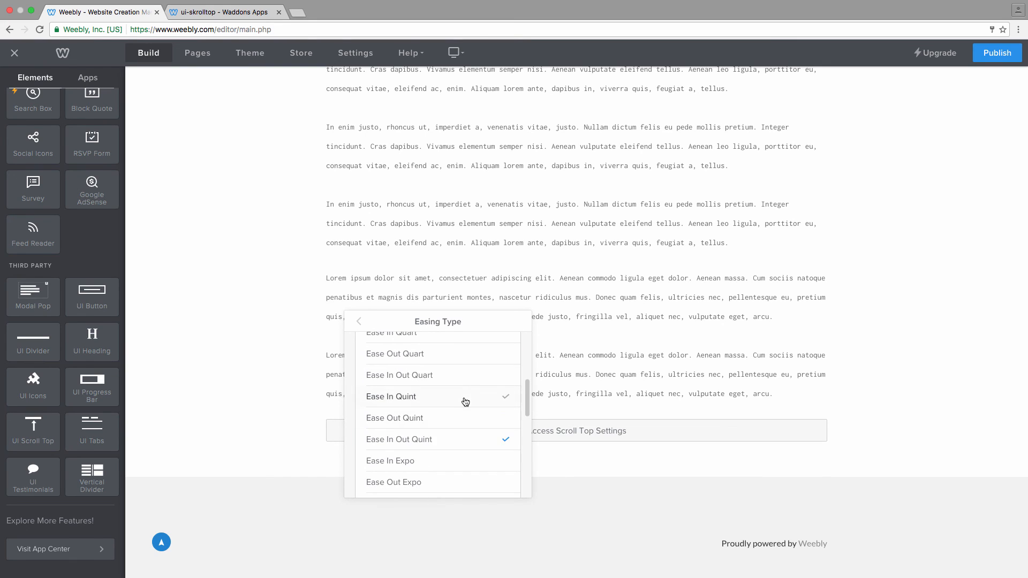
left_click(358, 322)
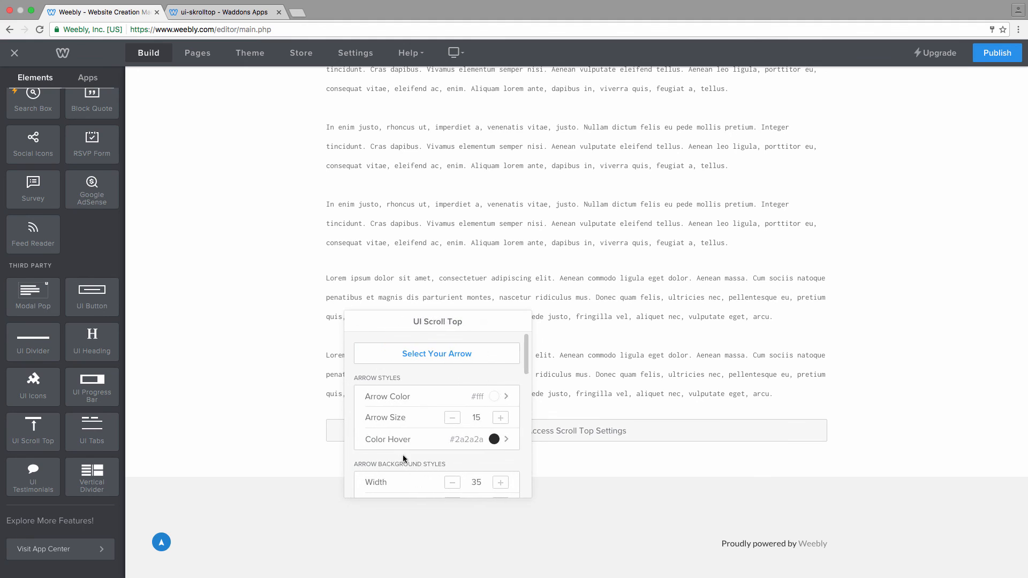
left_click(177, 427)
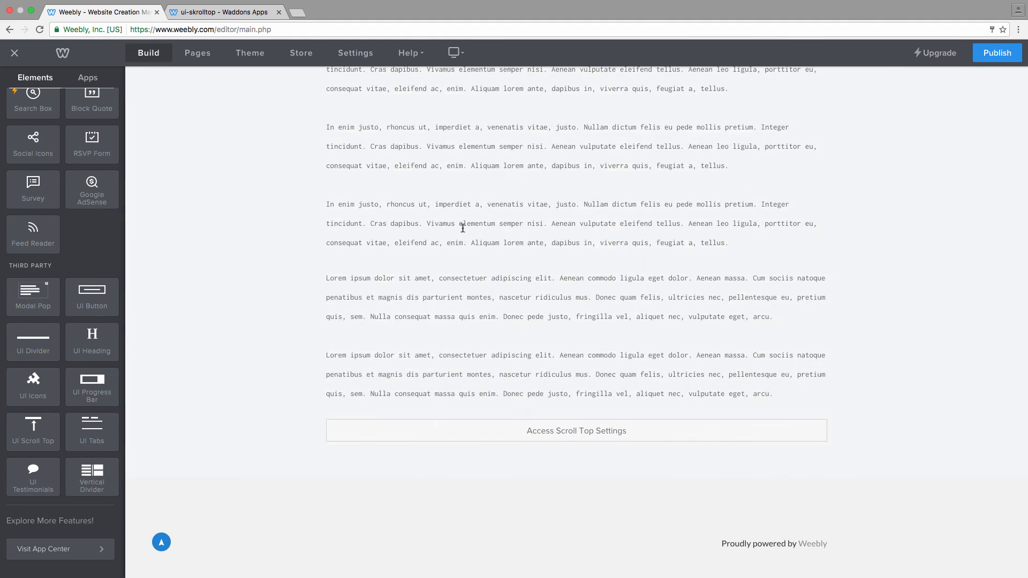
Publish the site, then switch to the live ui-skrolltop page and reload it
left_click(997, 53)
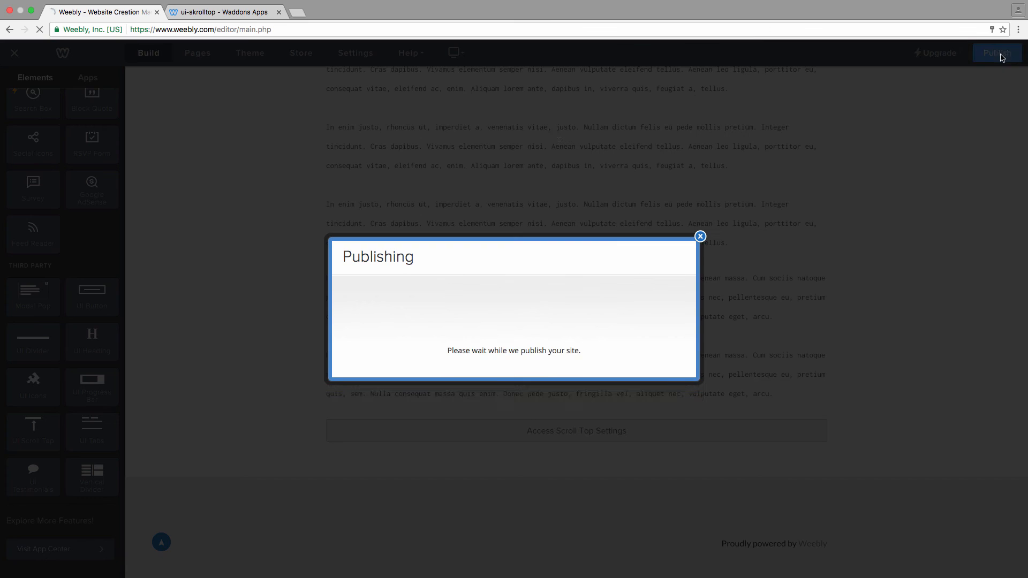
left_click(224, 15)
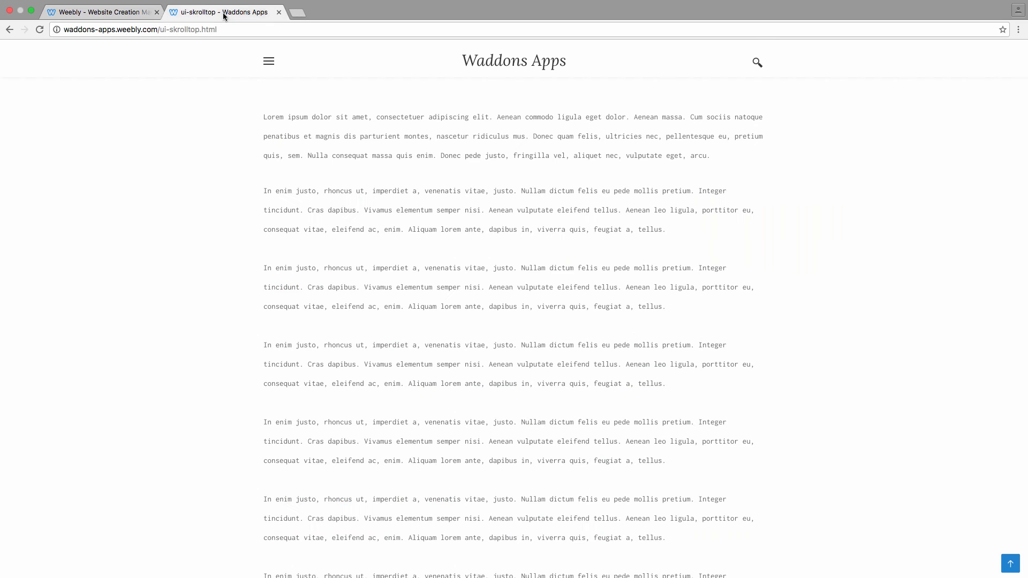
key("super+r")
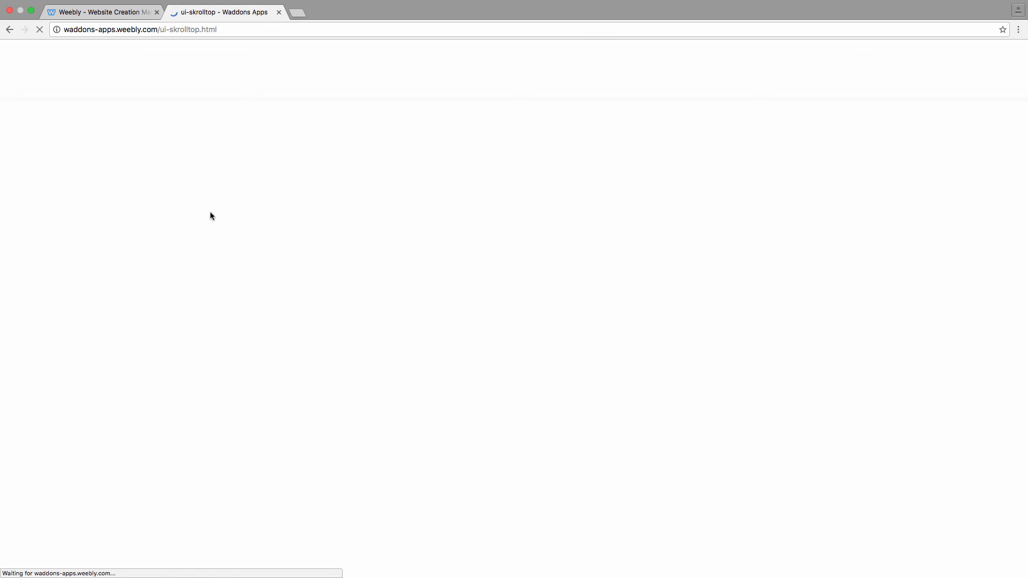
Test the scroll-to-top arrow from the end of the live page and examine how it behaves while moving through the text
scroll(222, 201, "down", 15)
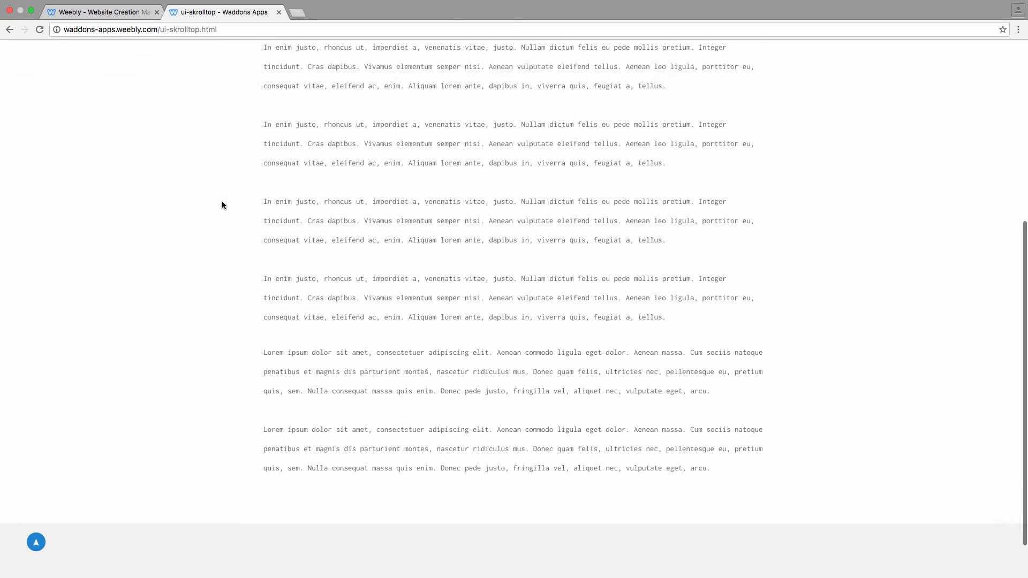
left_click(36, 543)
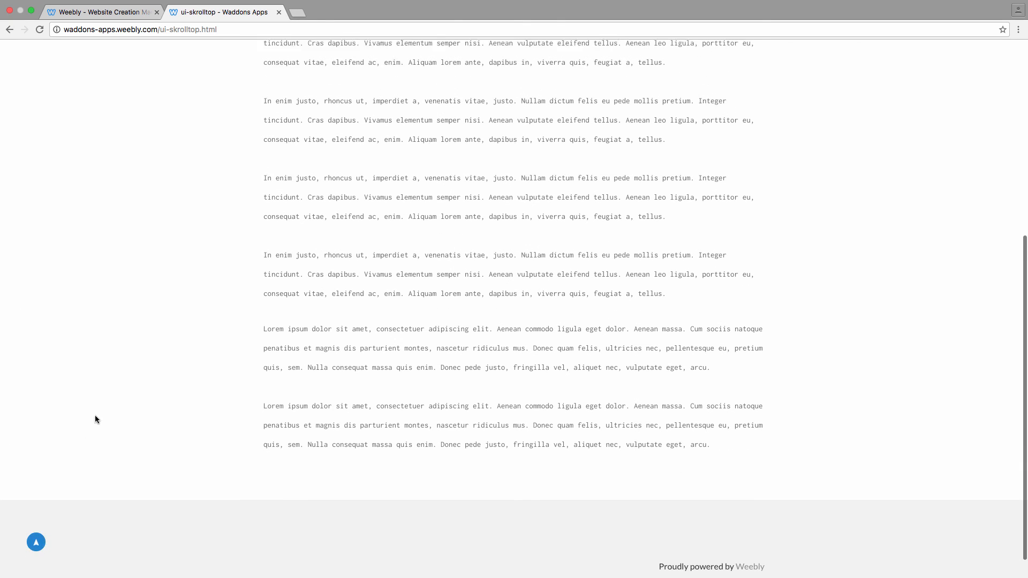
scroll(95, 416, "down", 10)
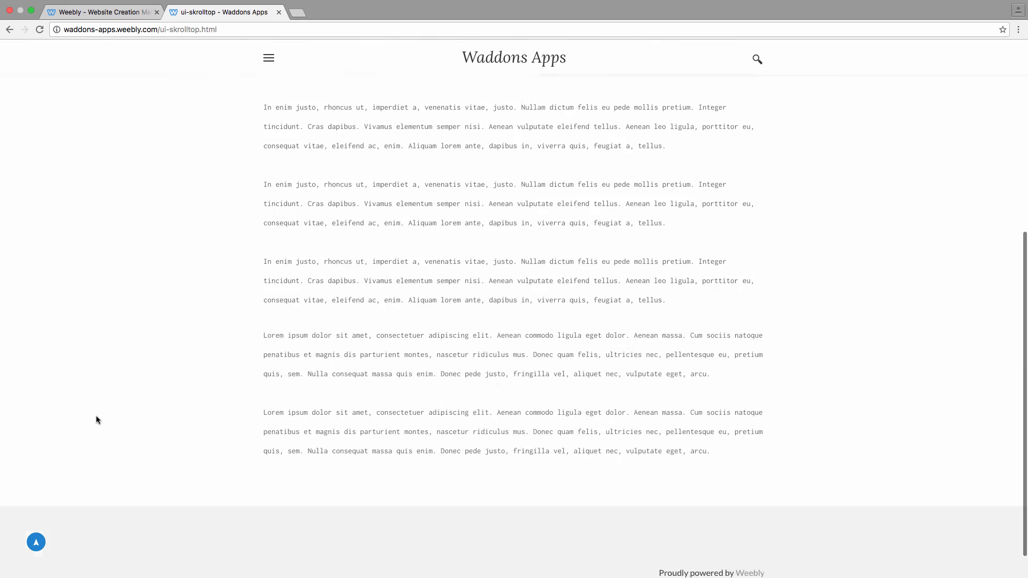
scroll(100, 413, "up", 8)
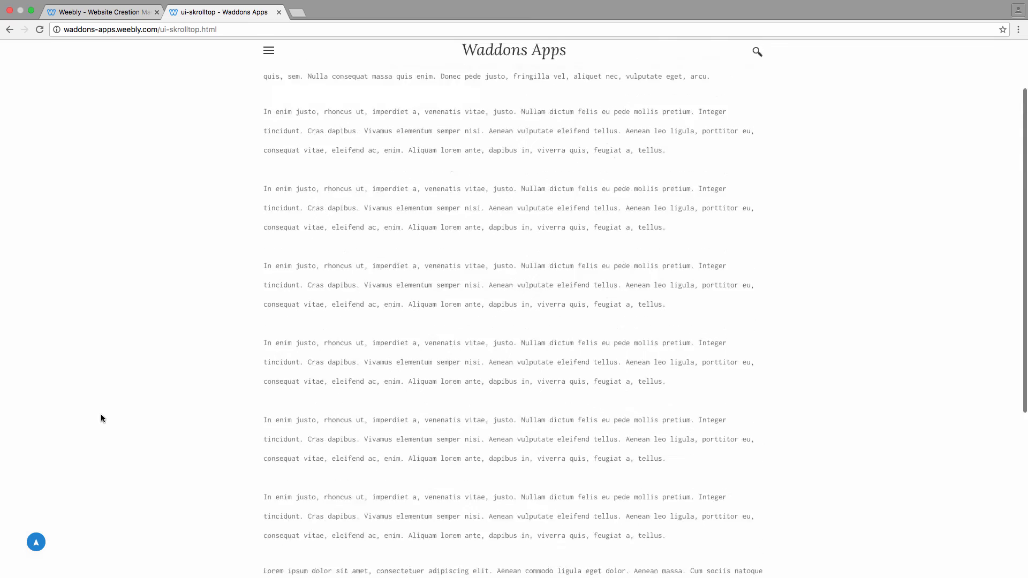